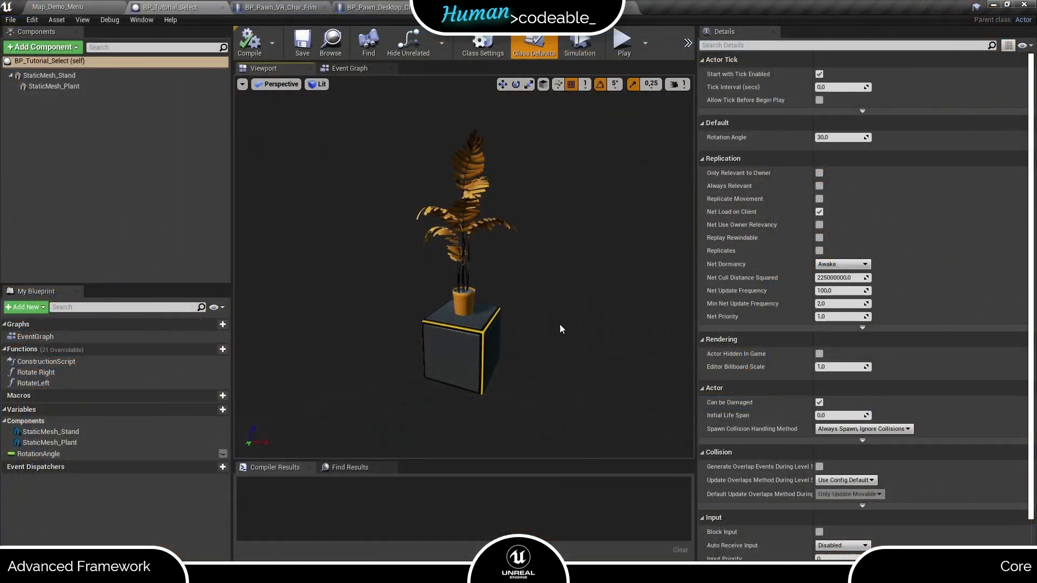
Add a Comp_Visual component with Name Key Visuals and Component Tag to Search Mesh_Plant.
click(57, 49)
text(visu)
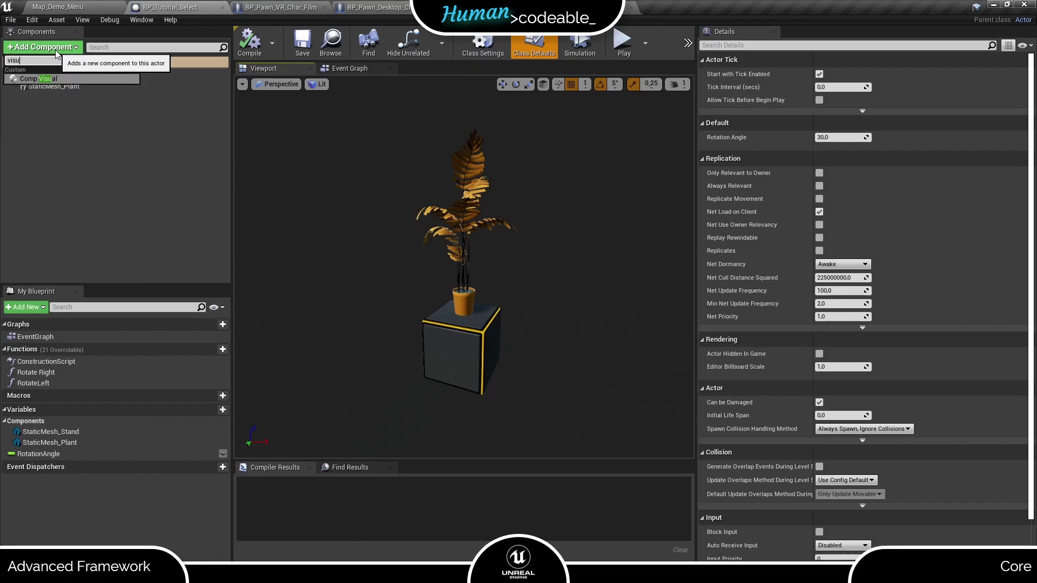
text(a)
key(Return)
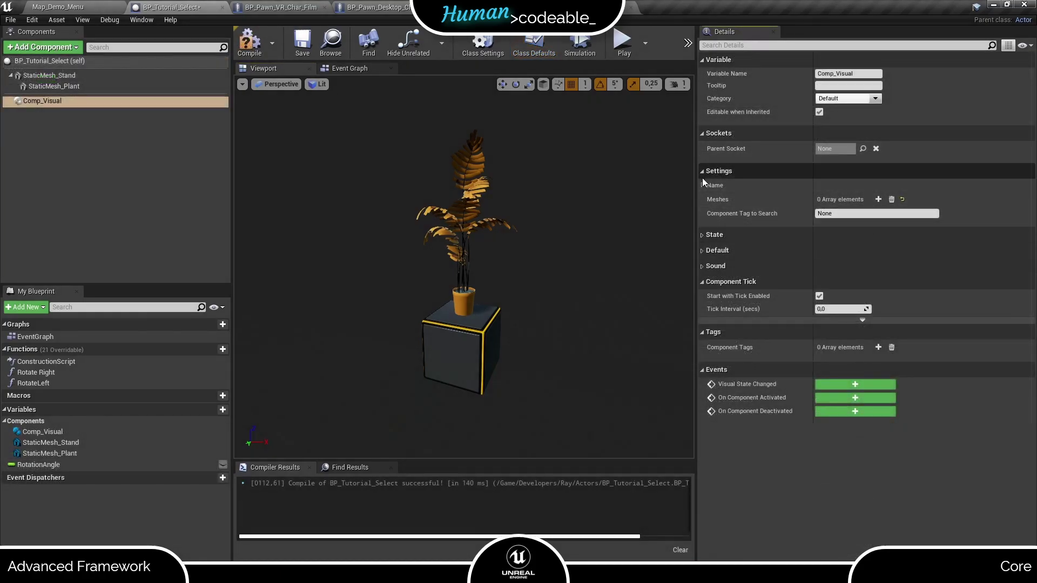
click(703, 186)
click(836, 199)
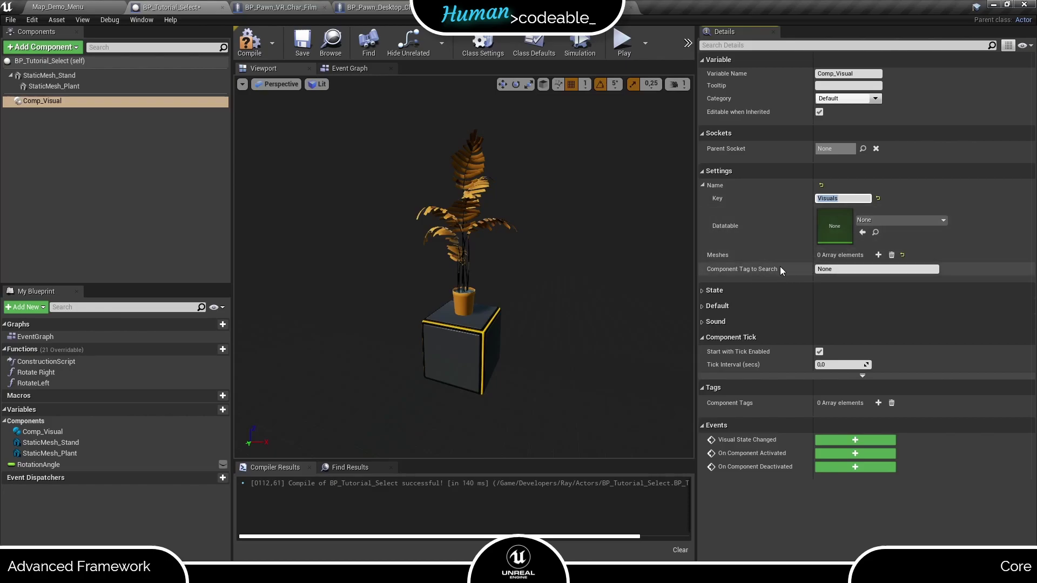
click(834, 269)
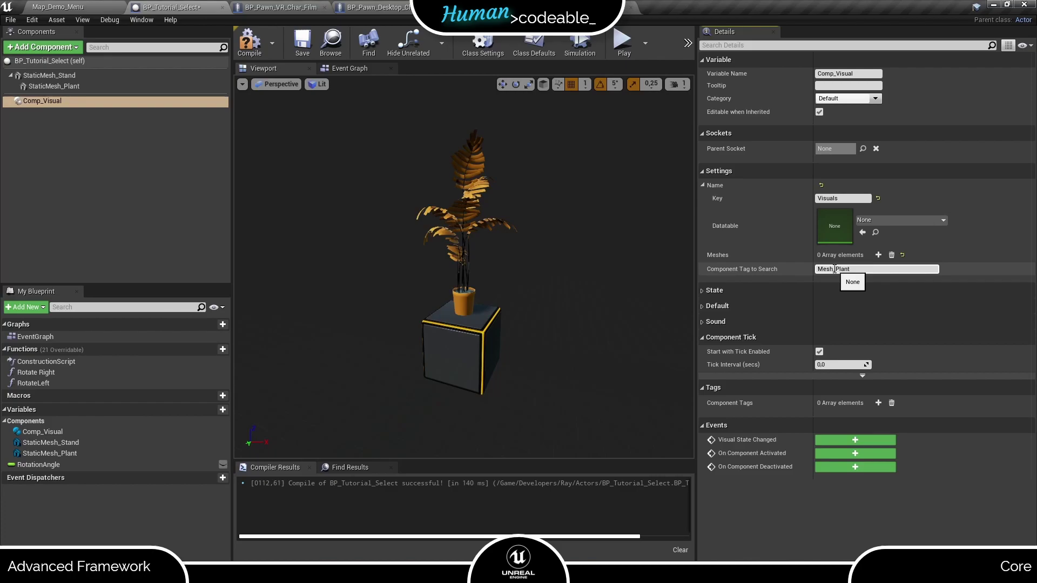
double_click(834, 269)
Add the component tag Mesh_Plant to StaticMesh_Plant.
click(63, 87)
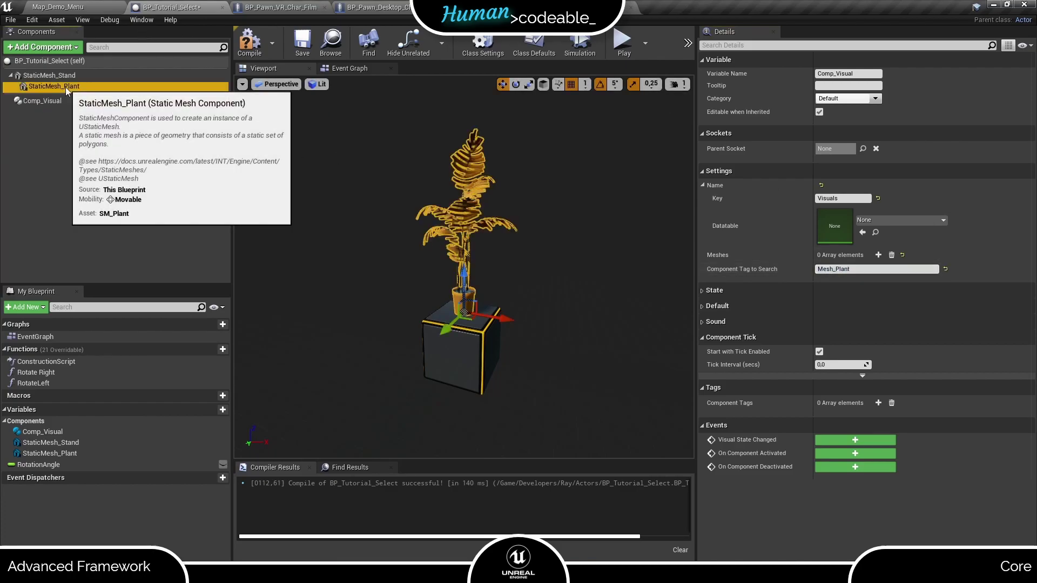
click(878, 477)
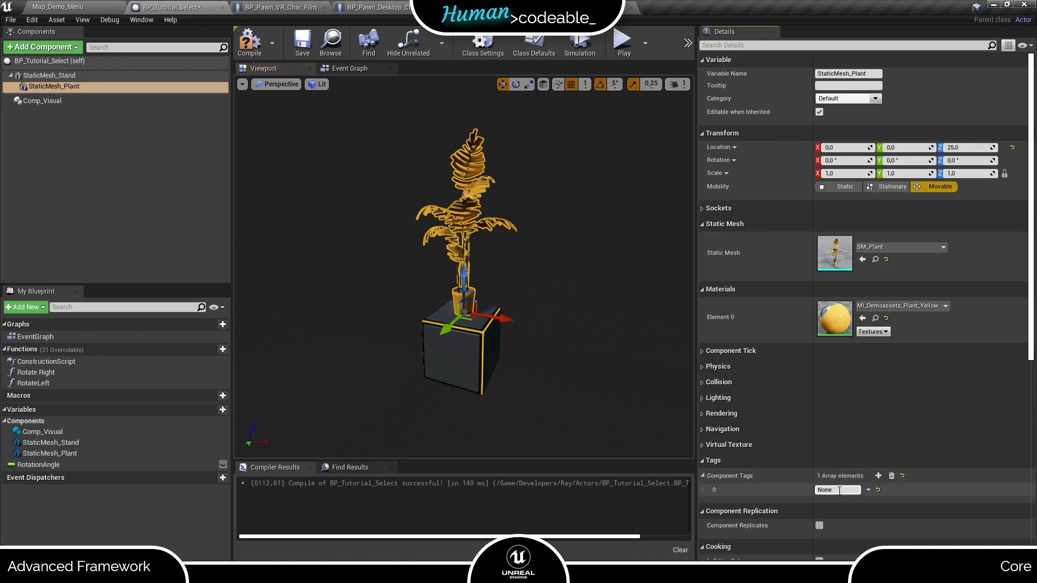
text(Mesh_Plant)
key(Return)
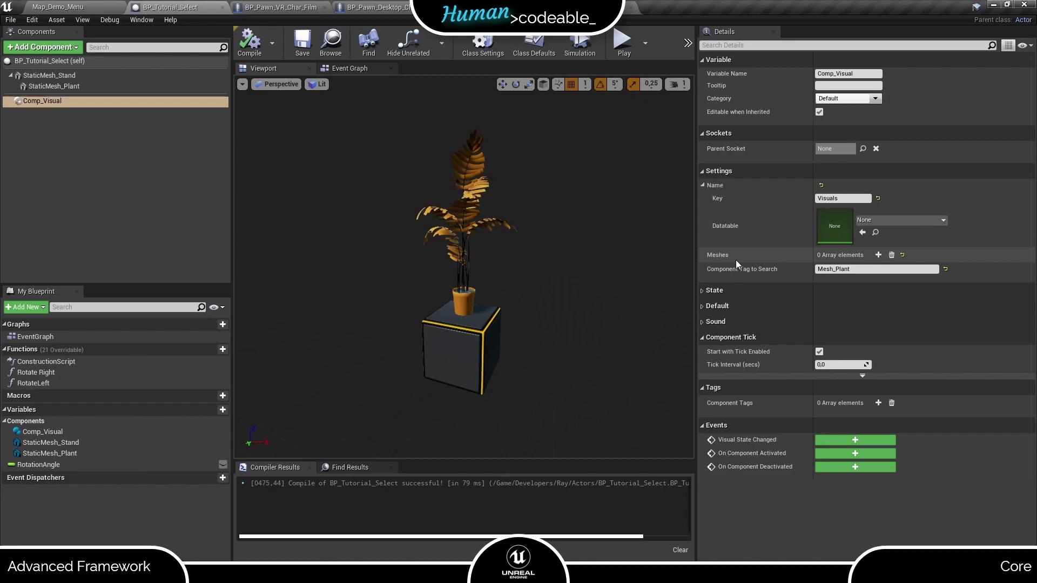
Add Meshes element 0 to Comp_Visual, key it Plant, and set its StaticMesh to SM_Plant.
click(877, 254)
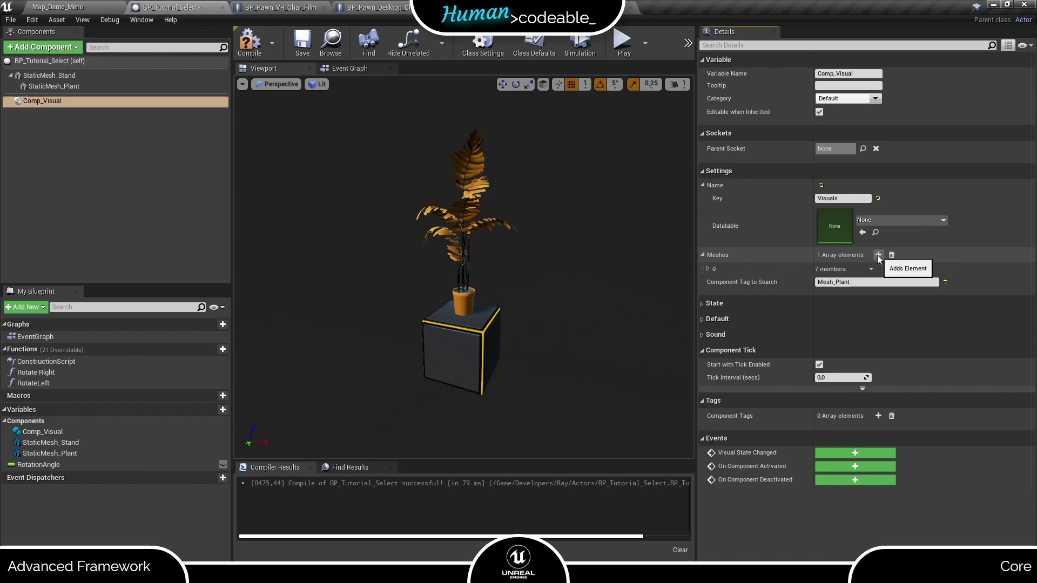
click(708, 268)
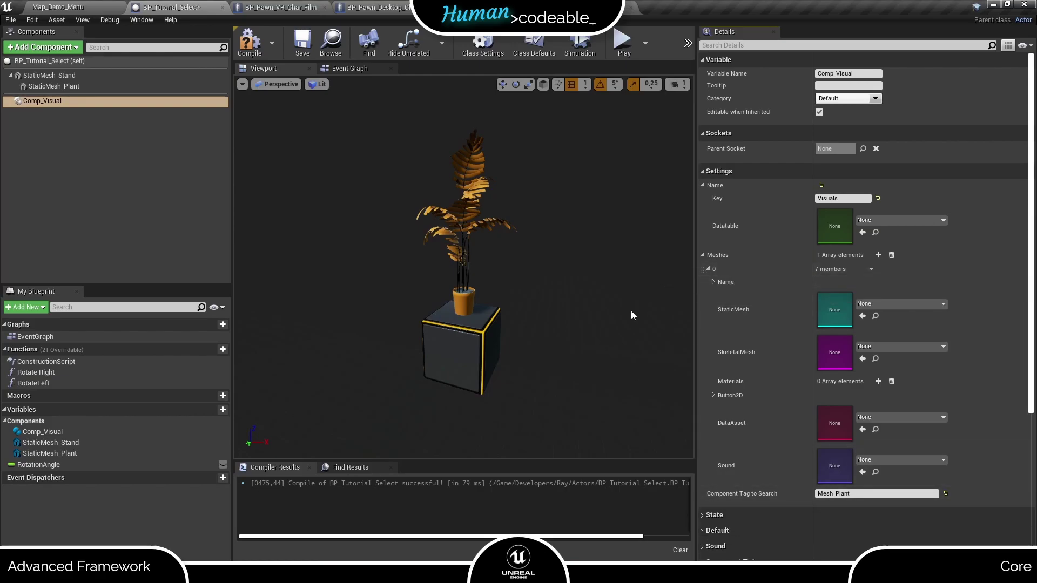
click(712, 282)
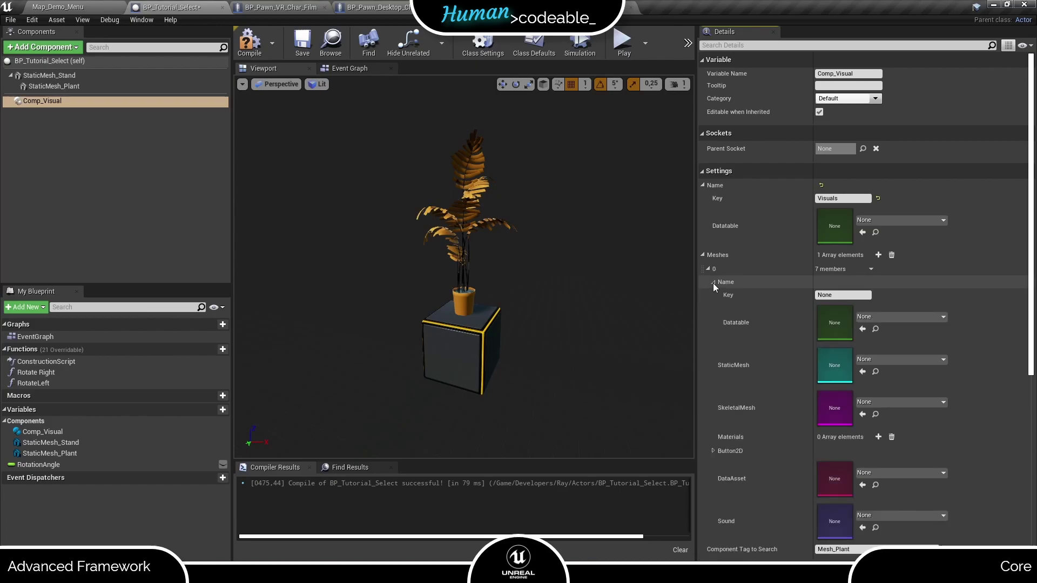
click(846, 295)
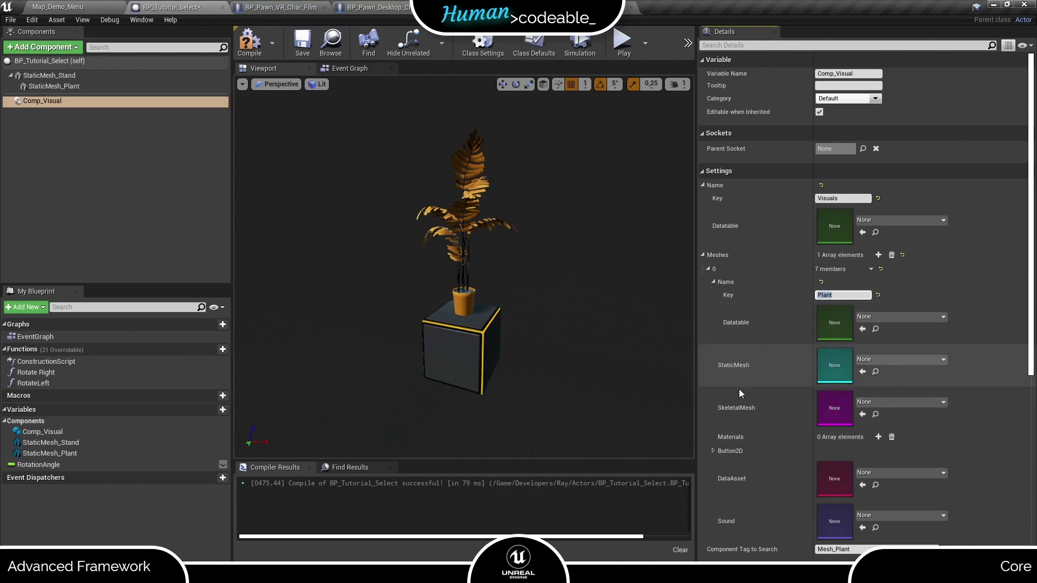
click(904, 359)
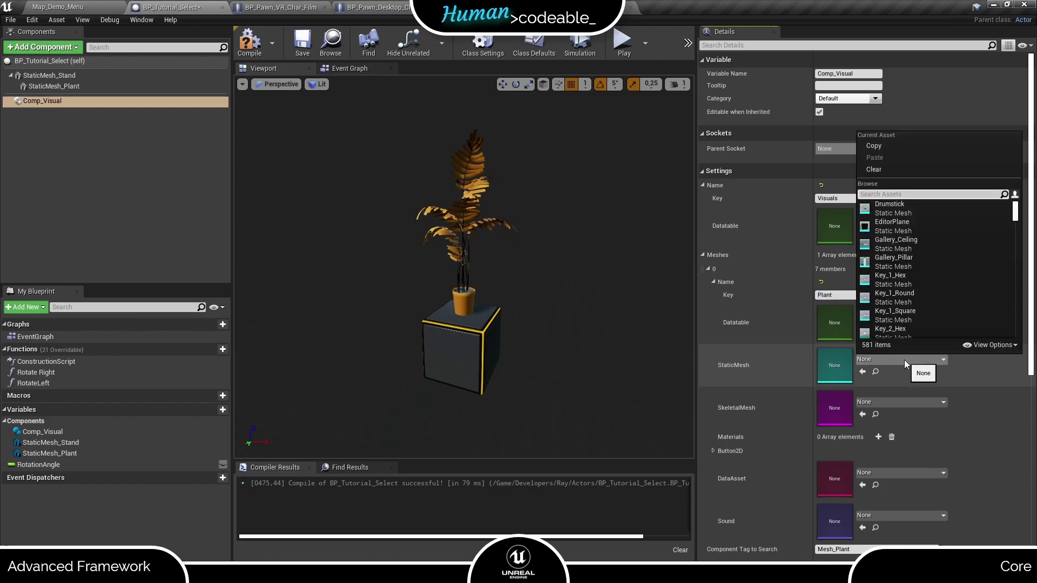
text(pla)
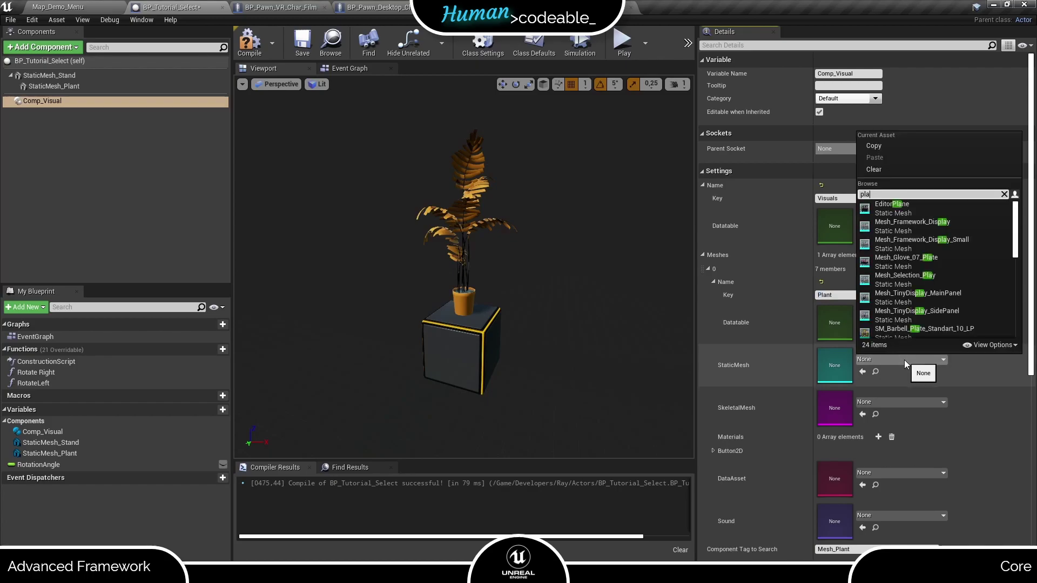
text(n)
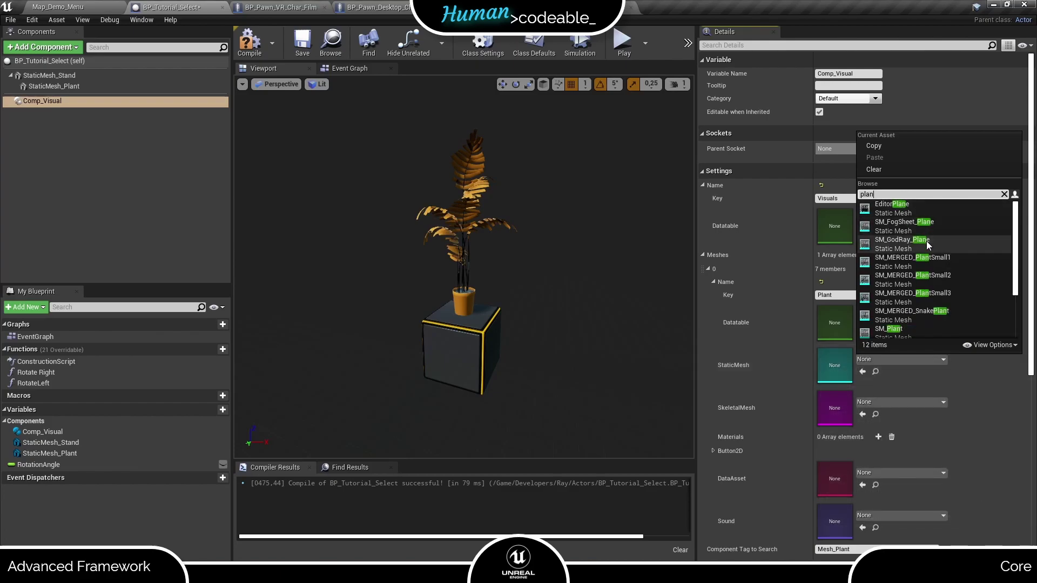
scroll(912, 318, down, 1)
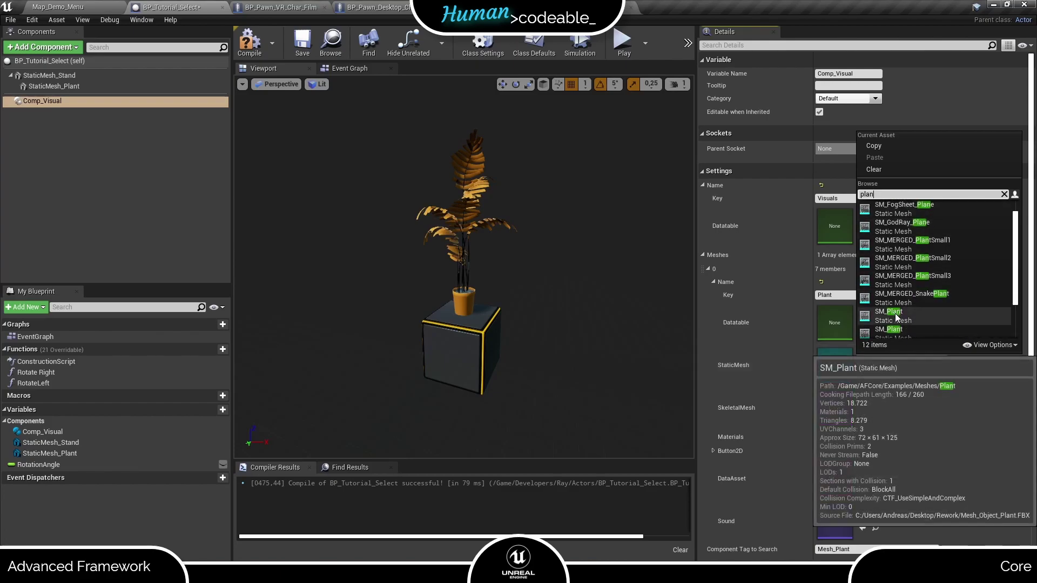
click(895, 315)
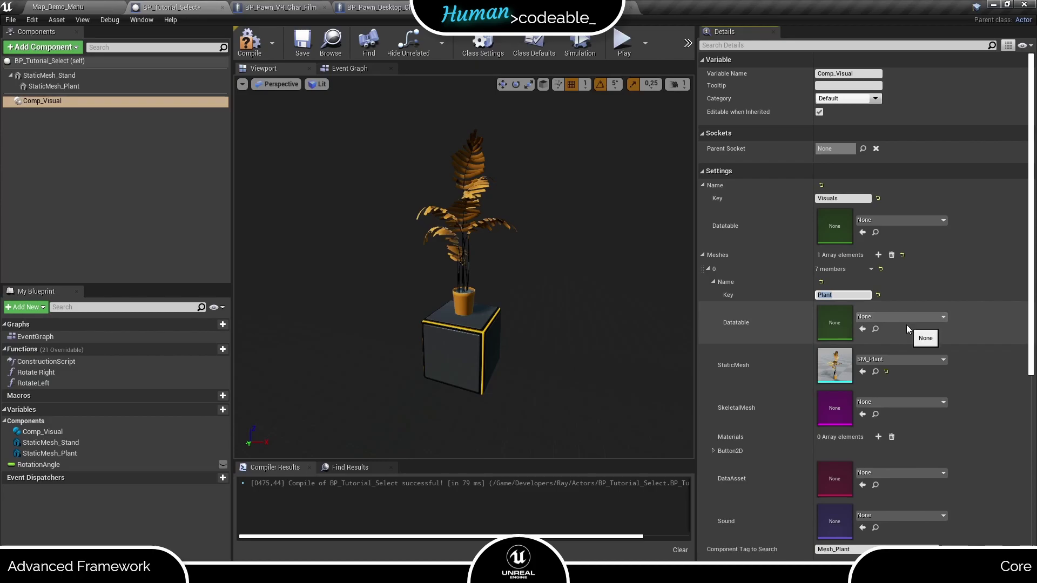
scroll(906, 325, down, 4)
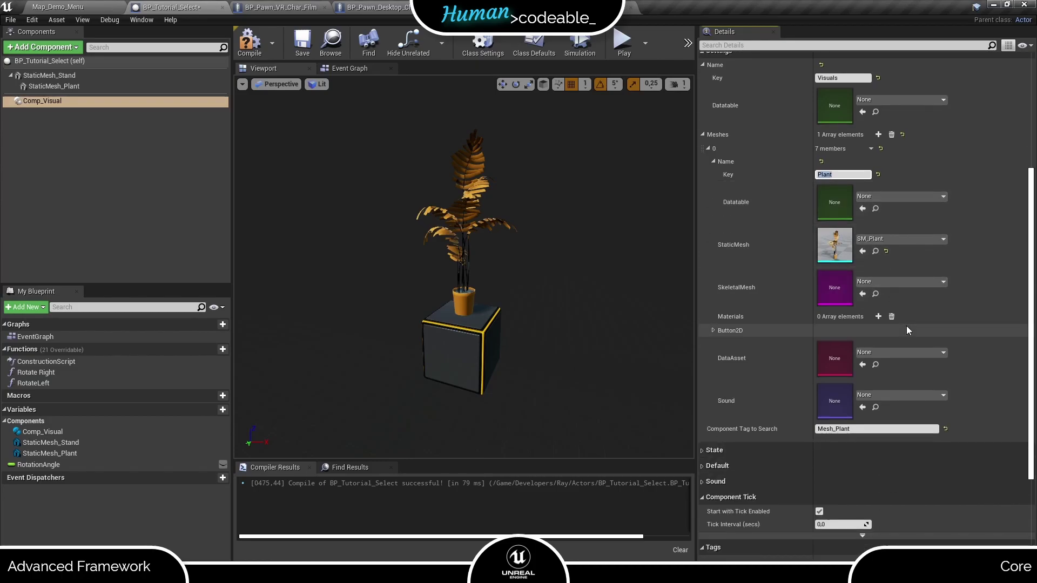
Set the Plant entry's Button2D MainTexture to plant1.
click(713, 330)
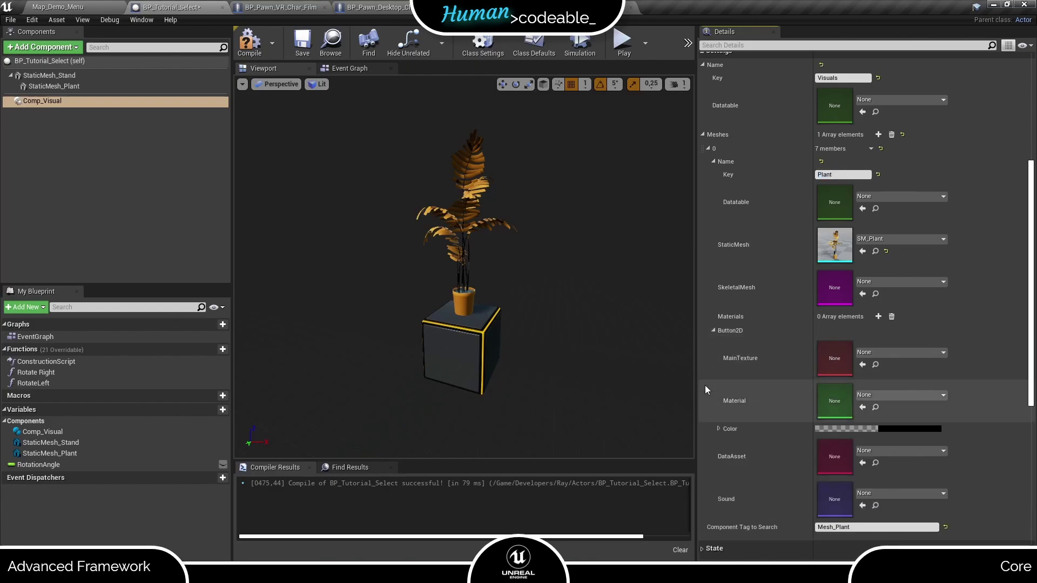
scroll(705, 384, down, 1)
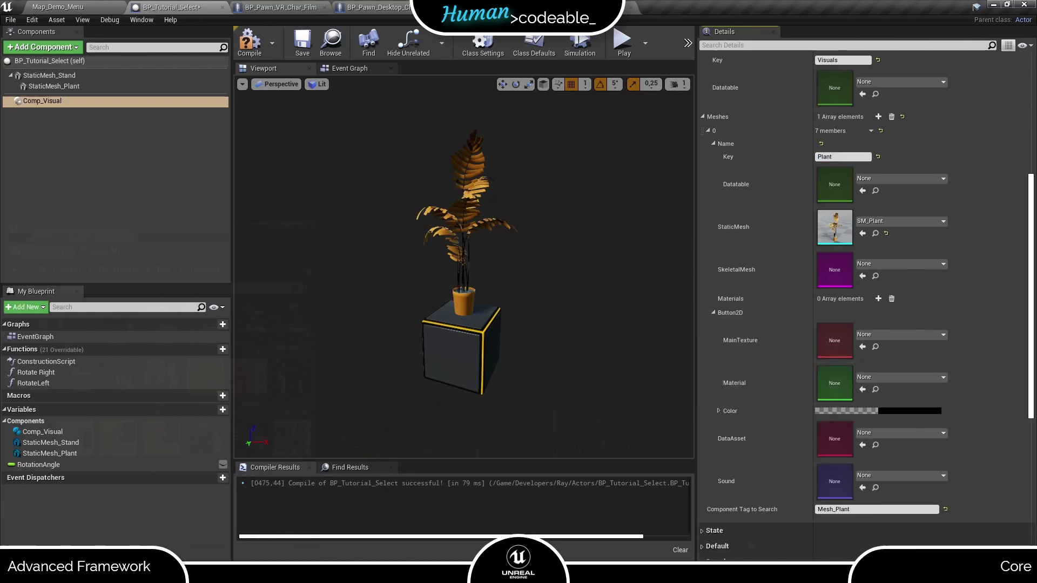
click(21, 467)
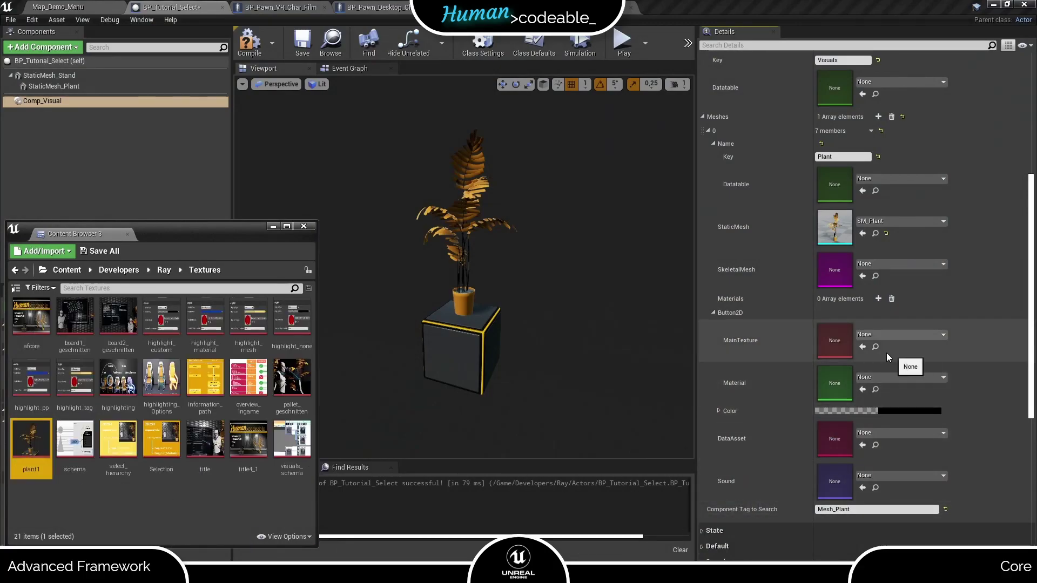
click(863, 347)
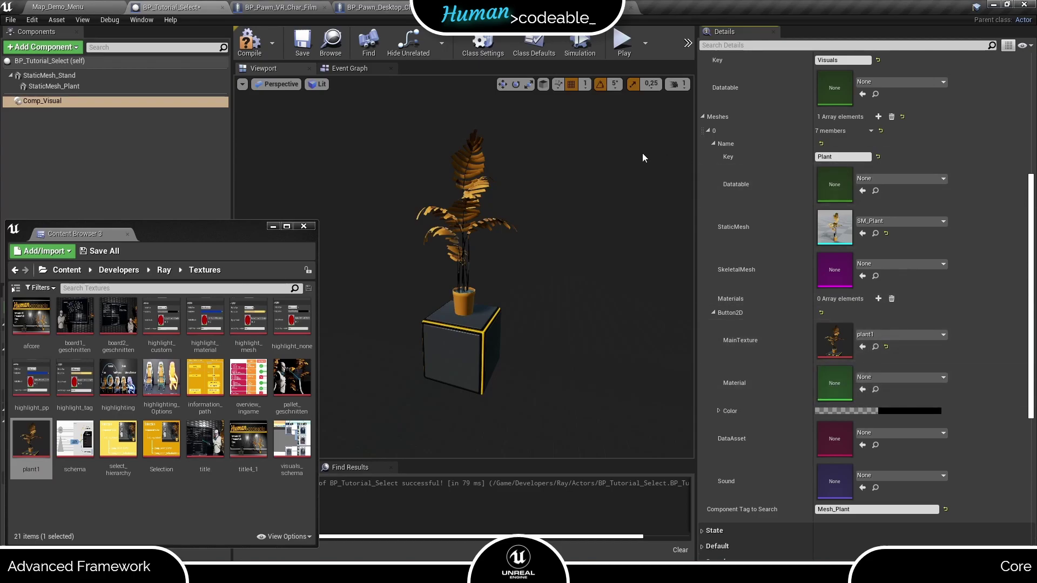
Save and compile the blueprint, then close the floating asset browser.
click(302, 42)
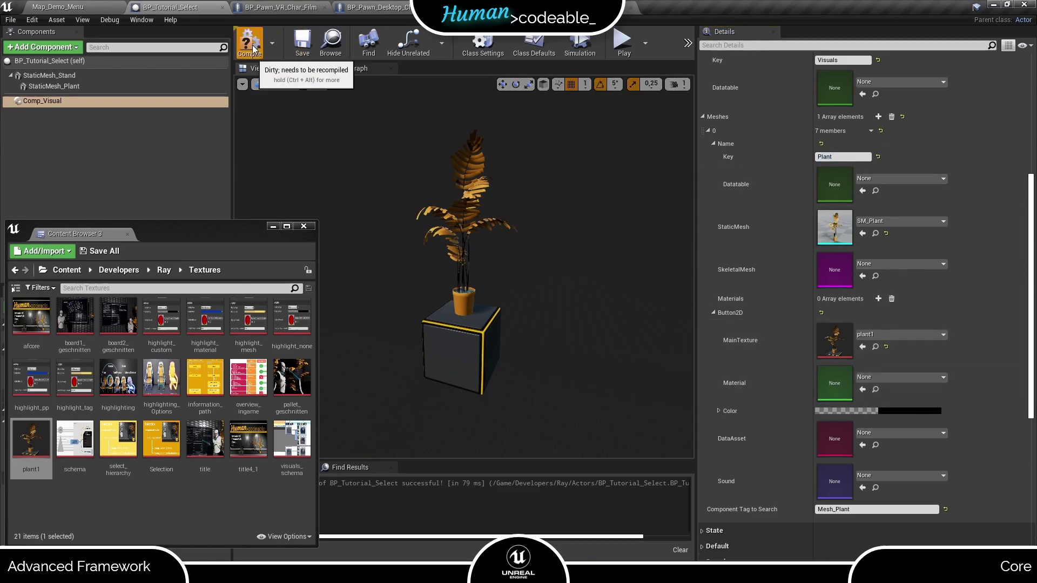
click(253, 49)
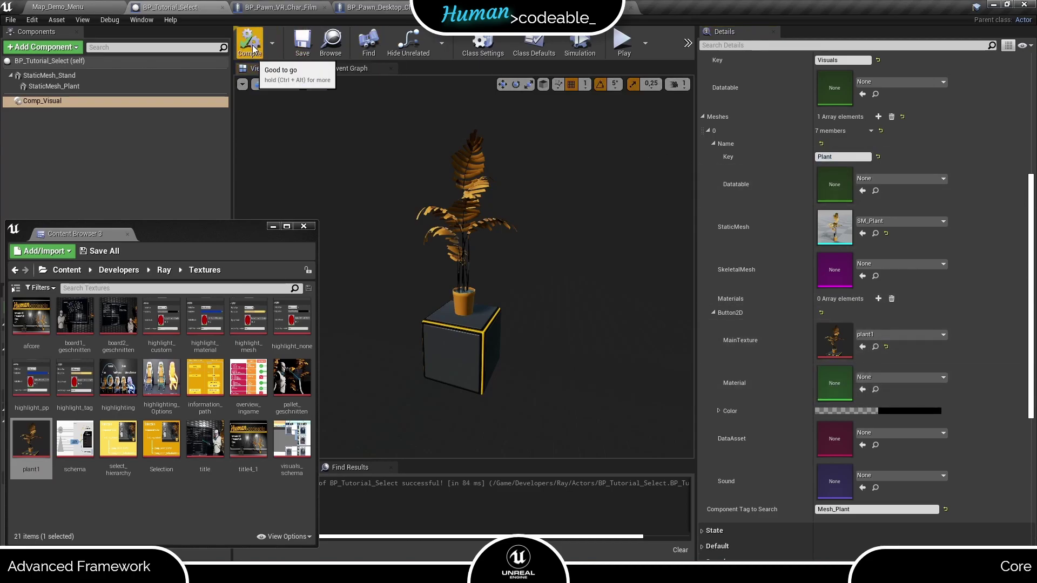
click(274, 227)
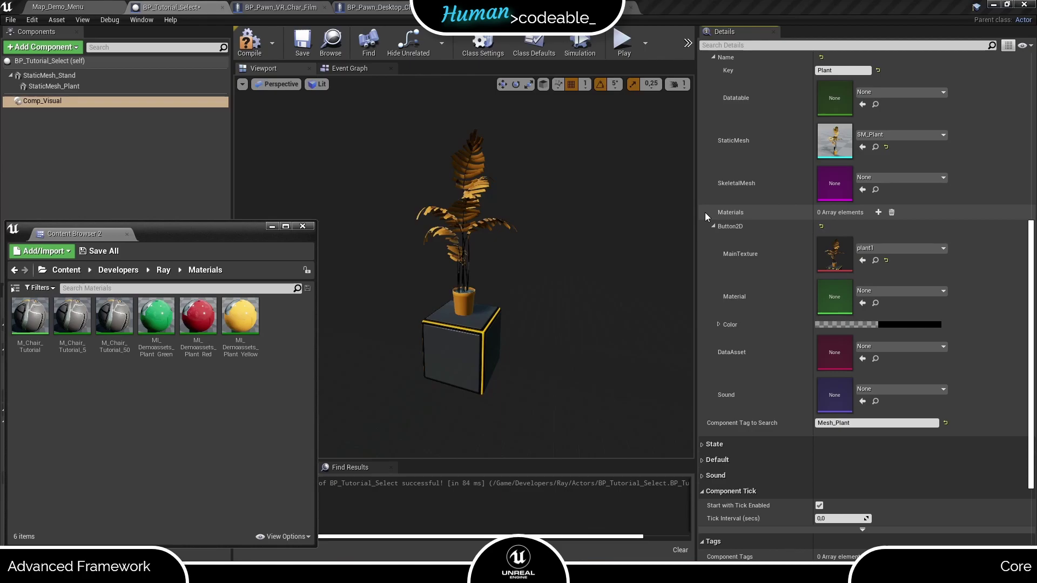
Collapse Button2D and add three material sets to the Plant entry.
click(713, 226)
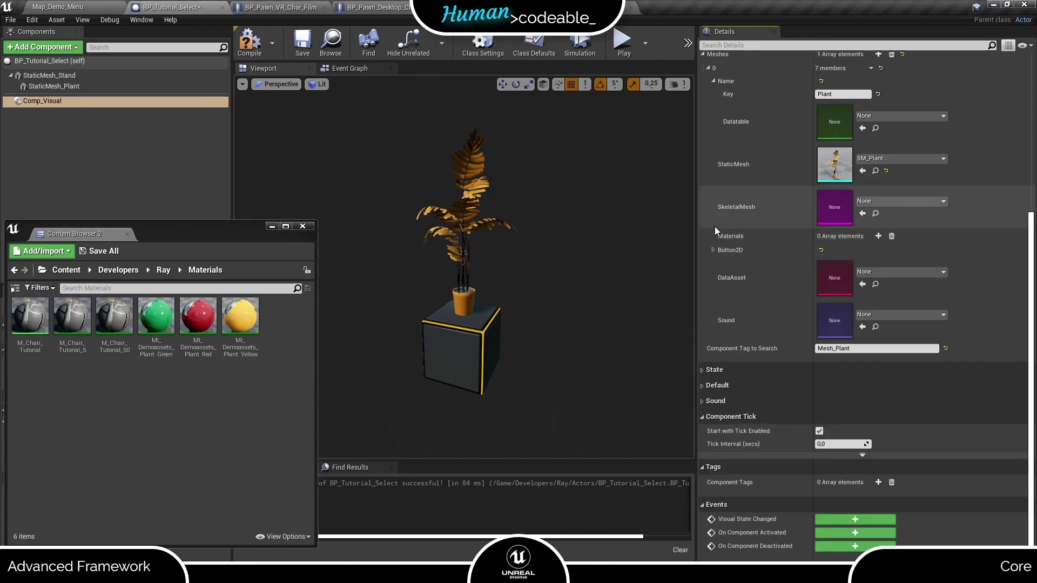
click(878, 236)
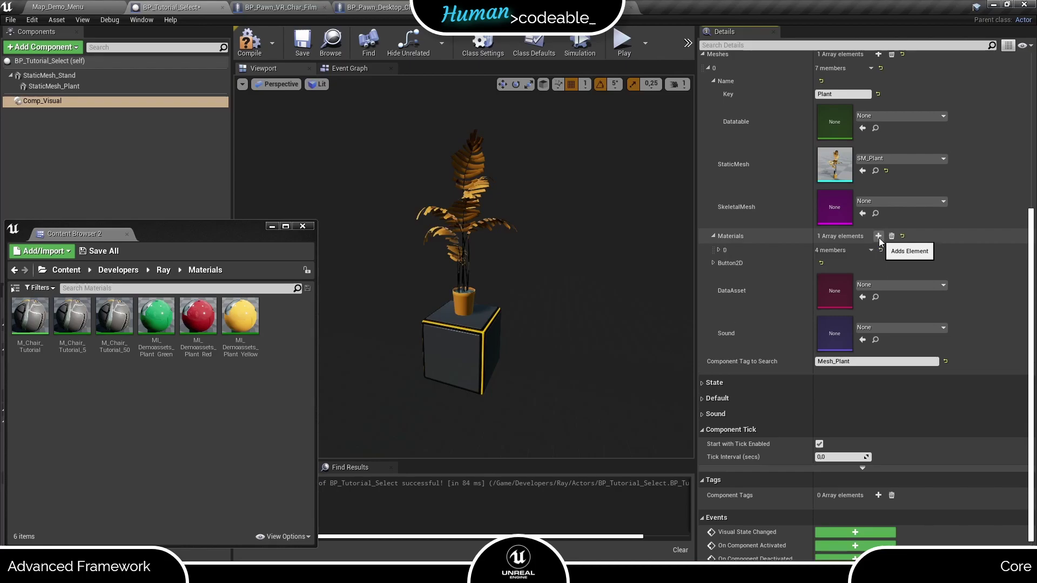
click(878, 237)
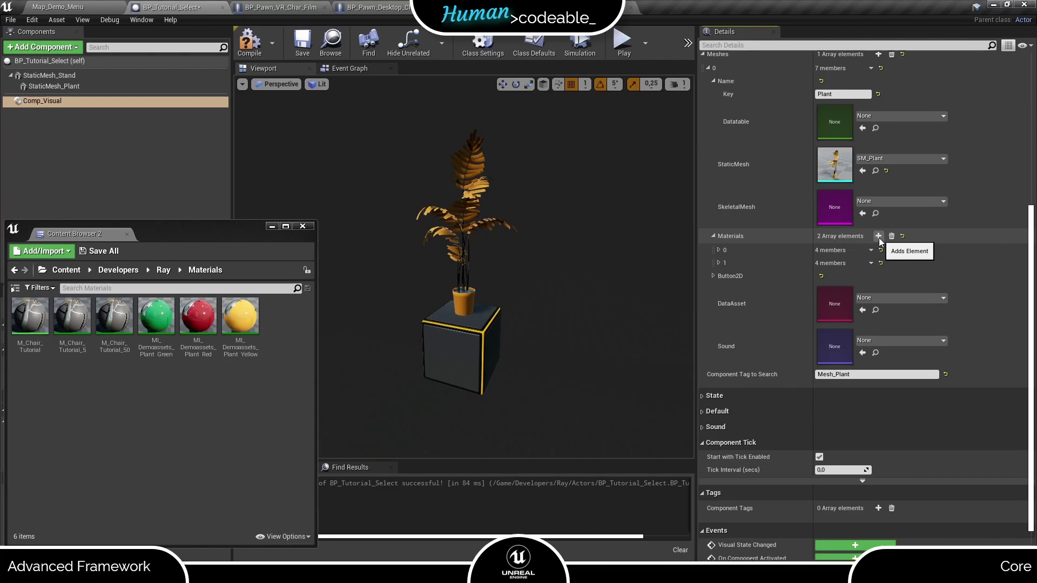
click(878, 236)
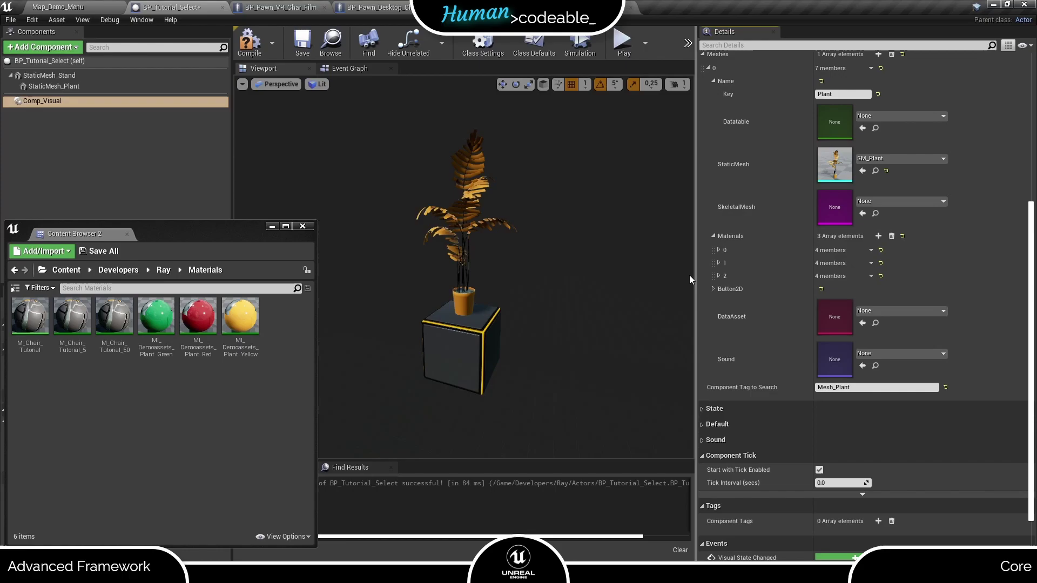
Key the first material set Yellow and bring up its ButtonContent colour chooser.
click(718, 249)
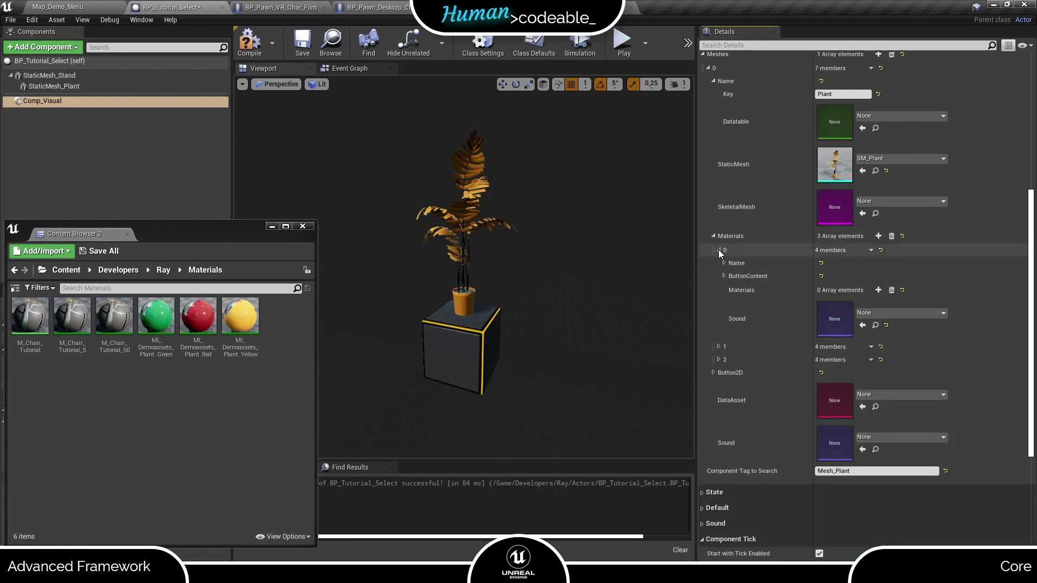
click(724, 262)
click(845, 276)
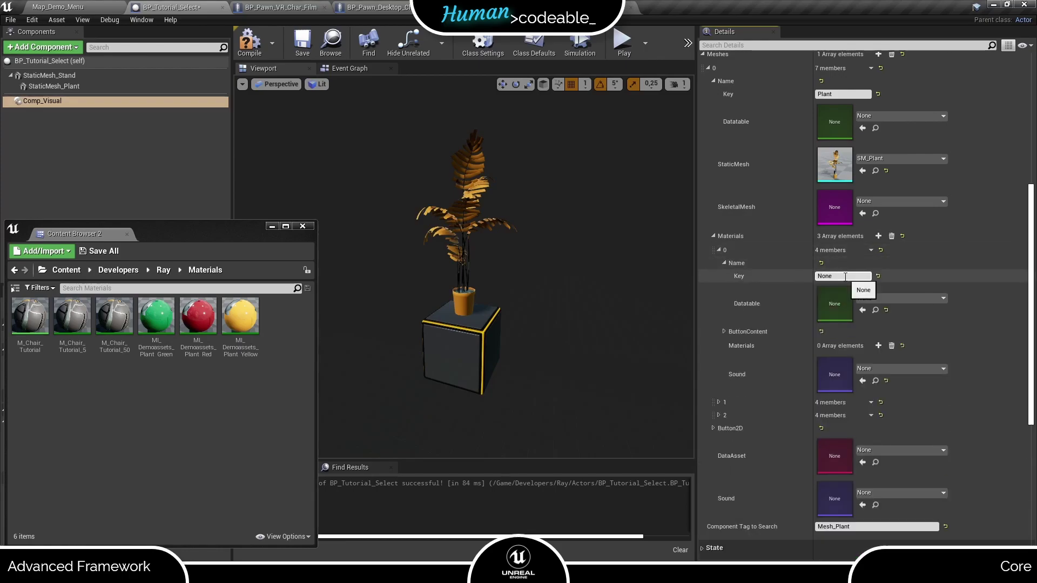
text(Yellow)
key(Return)
click(724, 332)
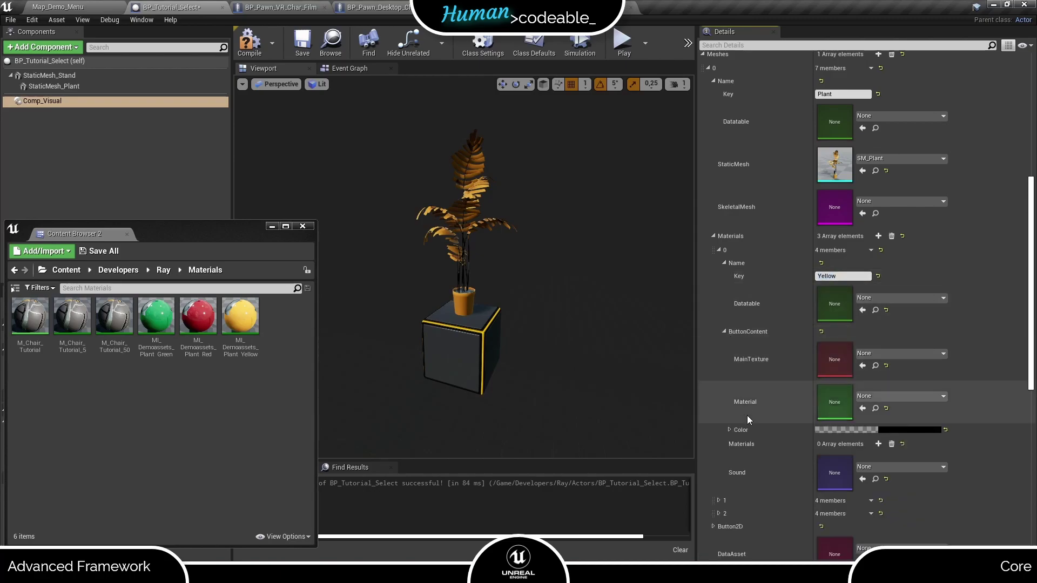
click(848, 428)
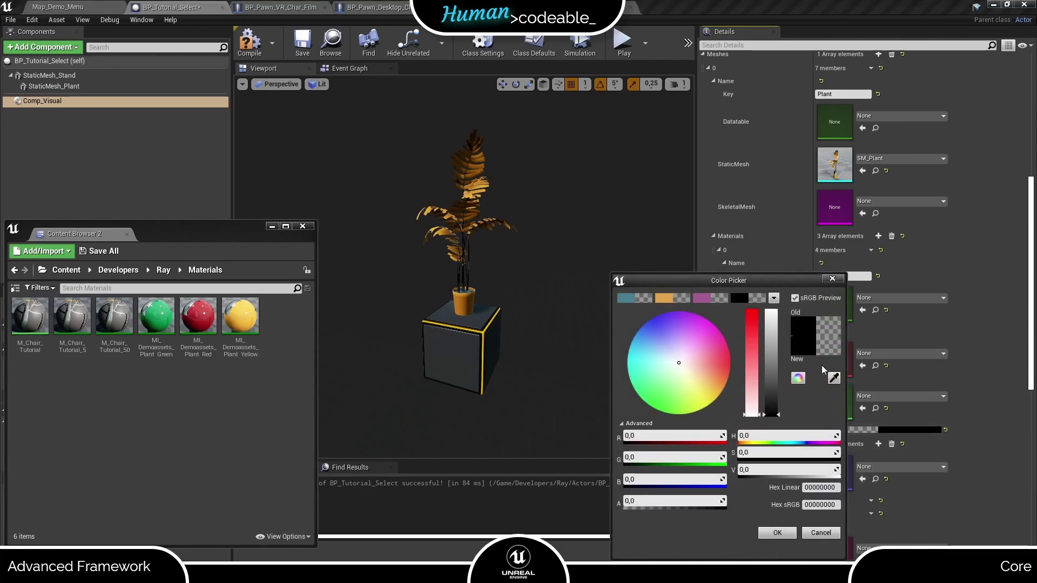
Set the Yellow set's button colour to orange.
click(668, 297)
click(775, 533)
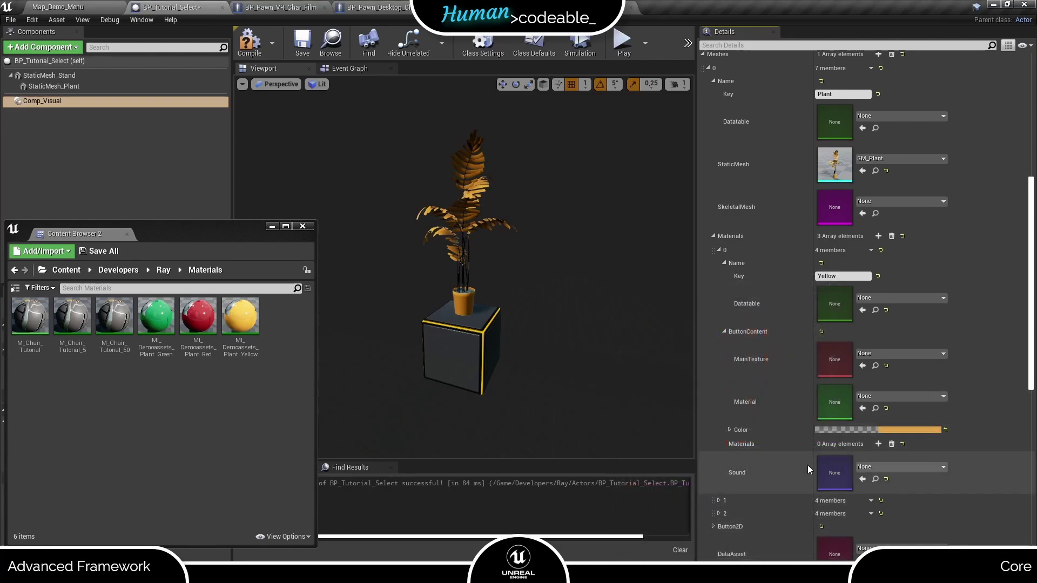
scroll(866, 414, down, 1)
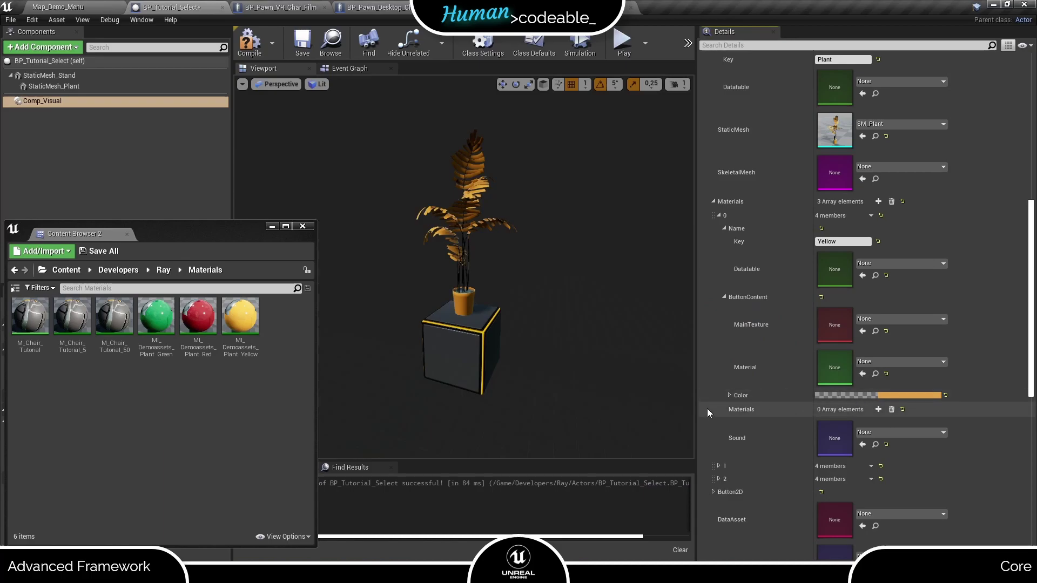
Give the Yellow set a material slot using MI_Demoassets_Plant_Yellow and save the blueprint.
click(878, 410)
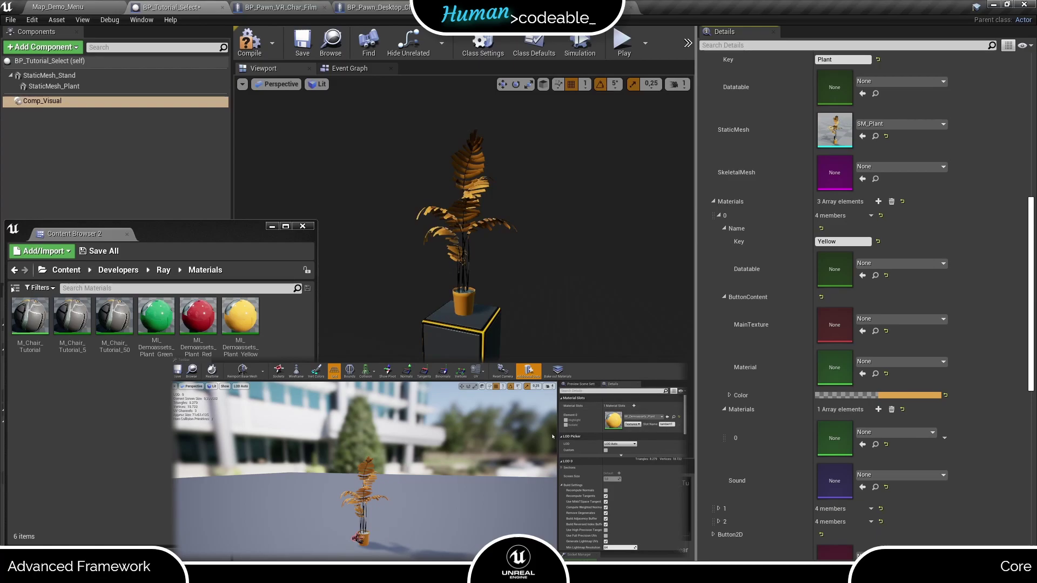
click(241, 306)
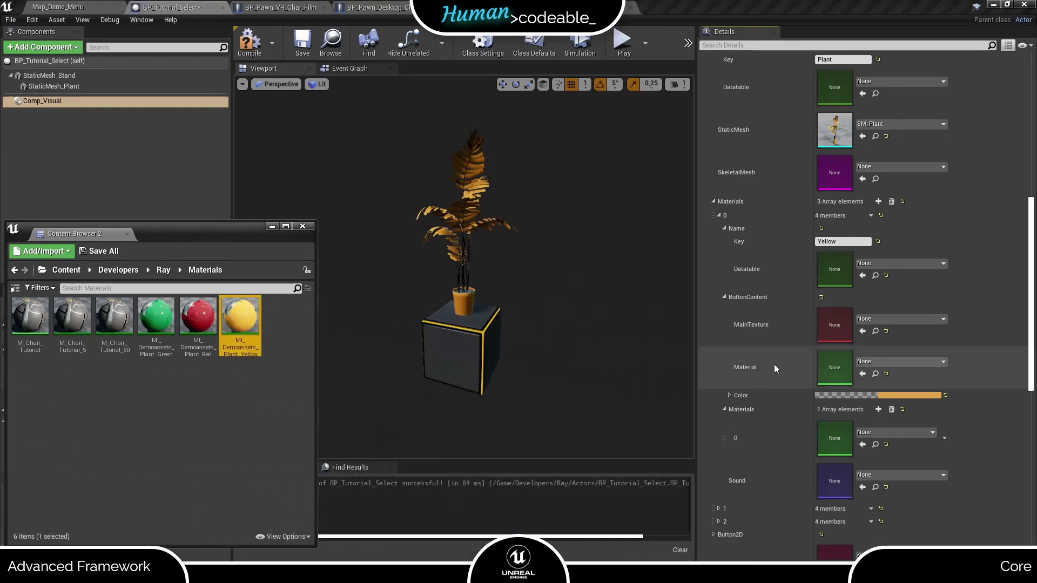
click(861, 445)
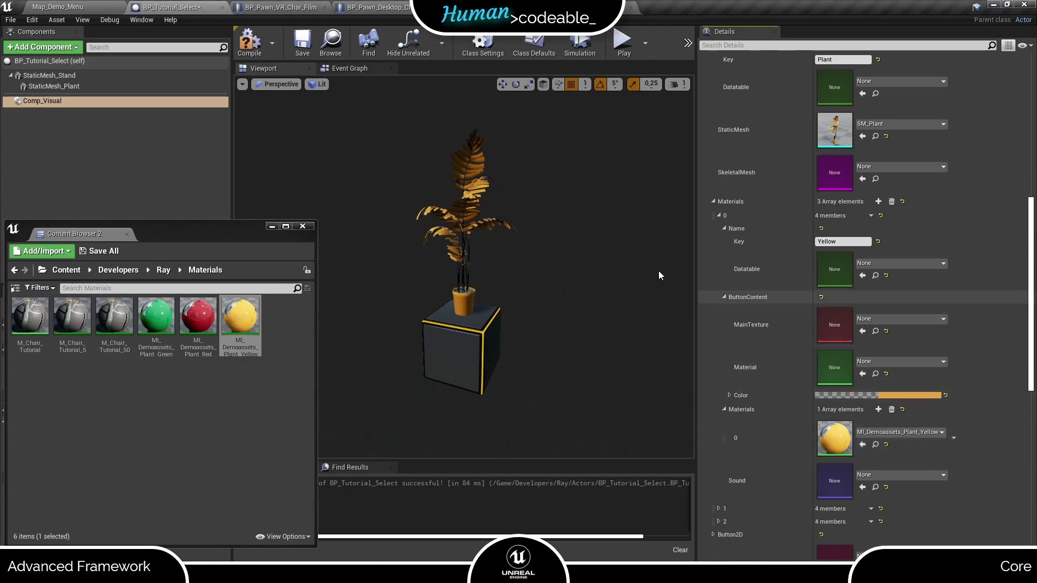
click(303, 43)
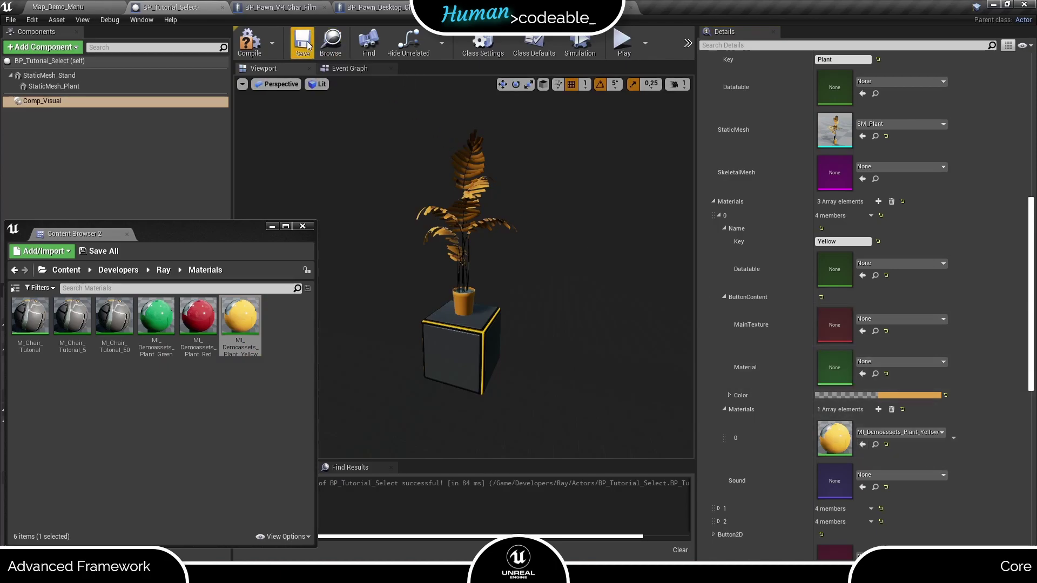
Compile, then key the second material set Green with a green button colour.
click(250, 43)
scroll(840, 326, down, 4)
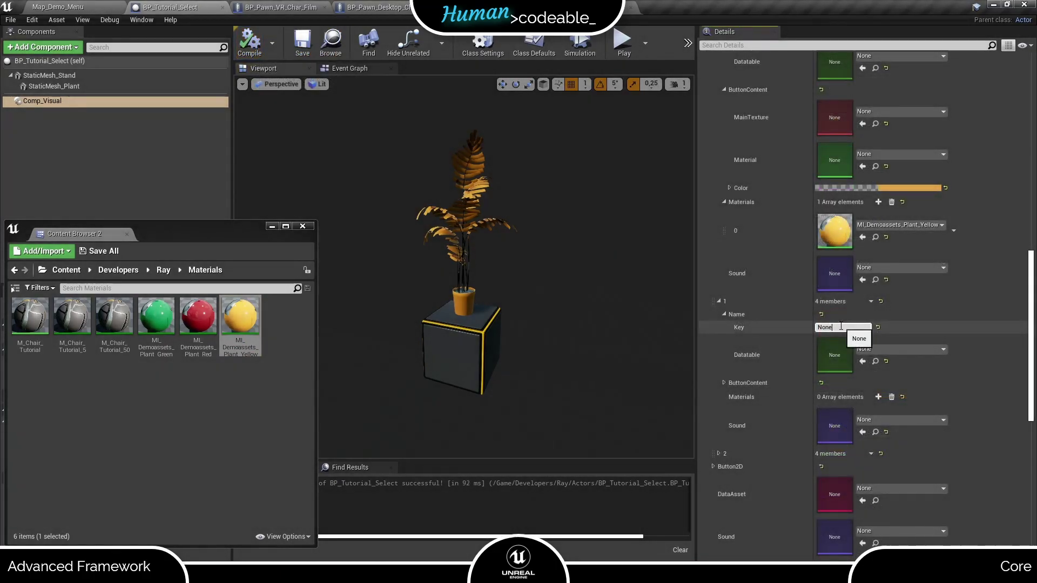
click(840, 327)
text(Green)
click(723, 382)
scroll(864, 405, down, 1)
click(874, 430)
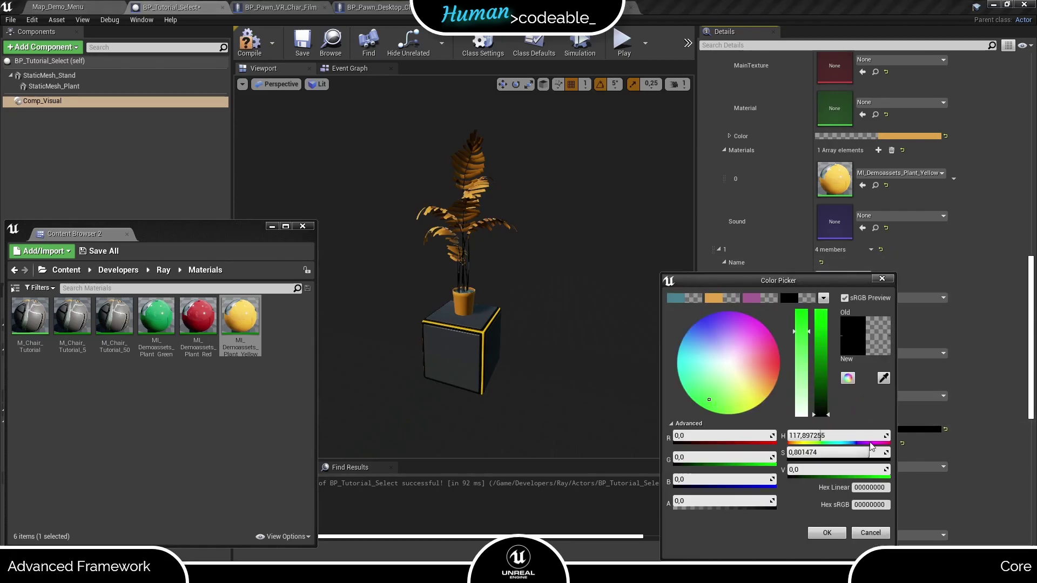
drag(824, 413, 823, 351)
click(826, 532)
Add a material slot to the Green set using MI_Demoassets_Plant_Green.
scroll(869, 378, down, 2)
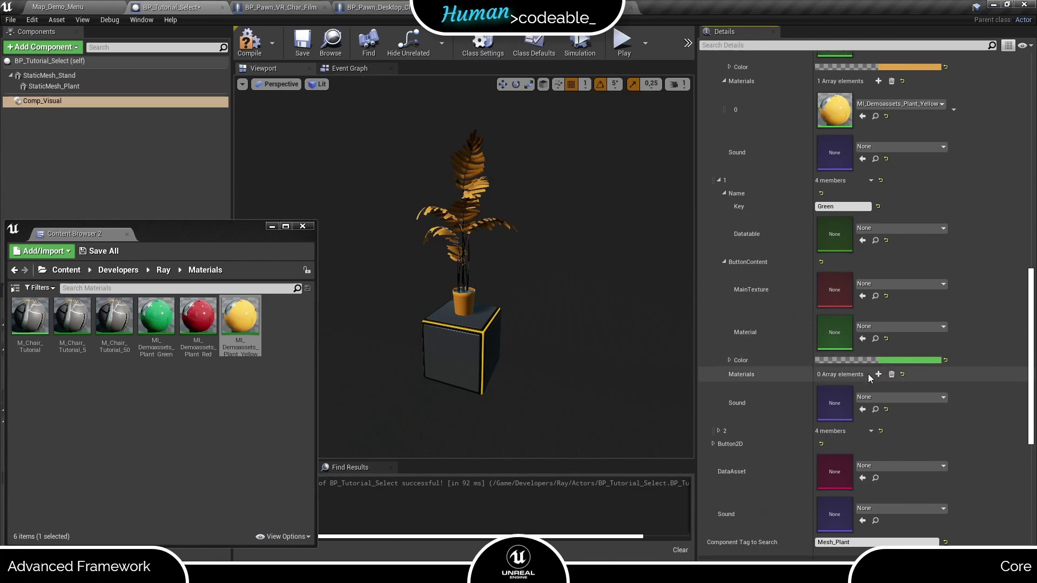
click(878, 375)
click(156, 317)
click(862, 410)
Key the third material set Red with a dark red button colour.
scroll(721, 406, down, 3)
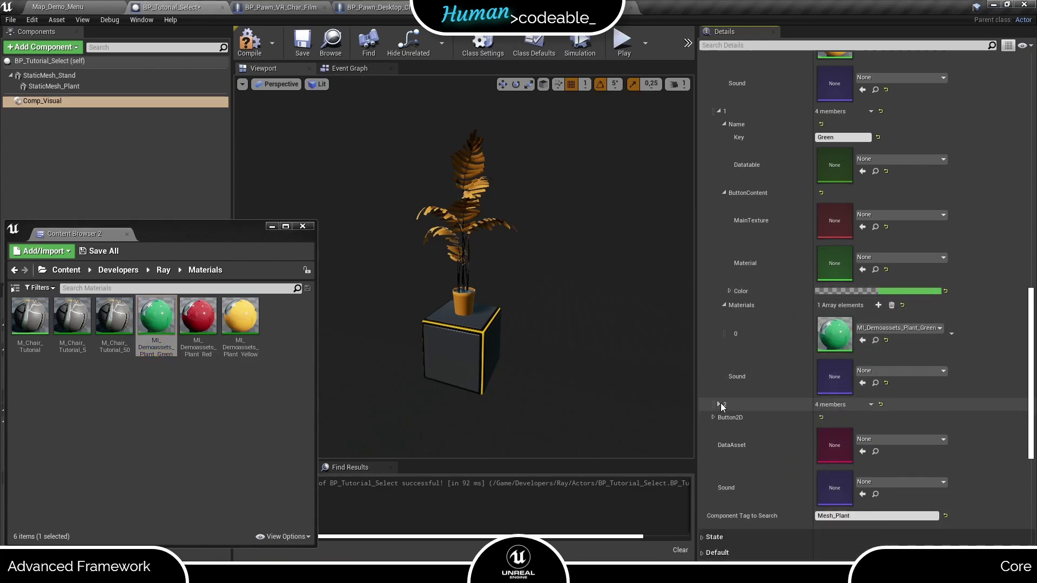
click(719, 405)
click(842, 430)
text(Red)
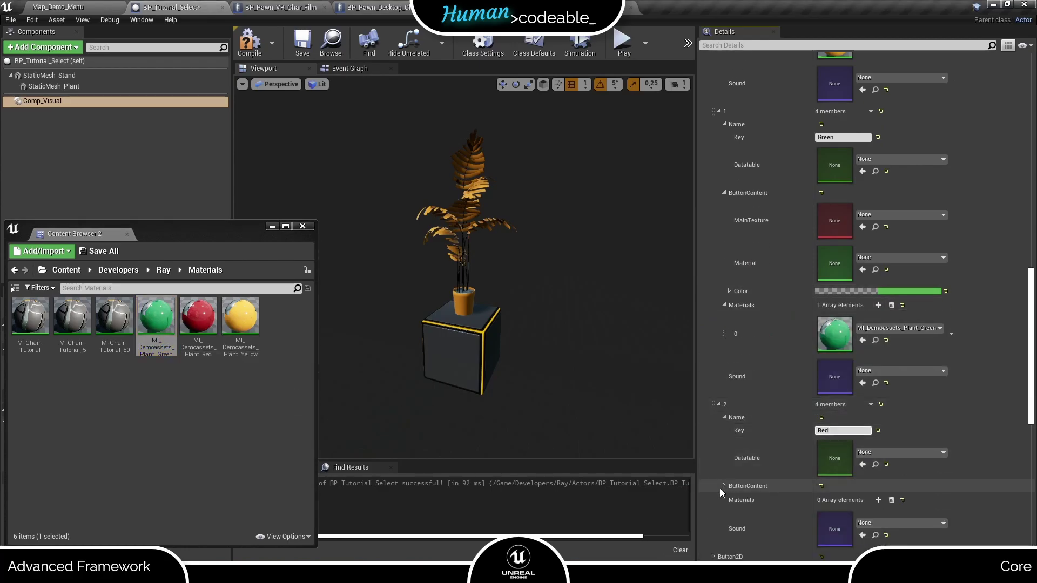
click(723, 486)
scroll(737, 459, down, 4)
click(895, 360)
click(767, 364)
drag(810, 347, 799, 312)
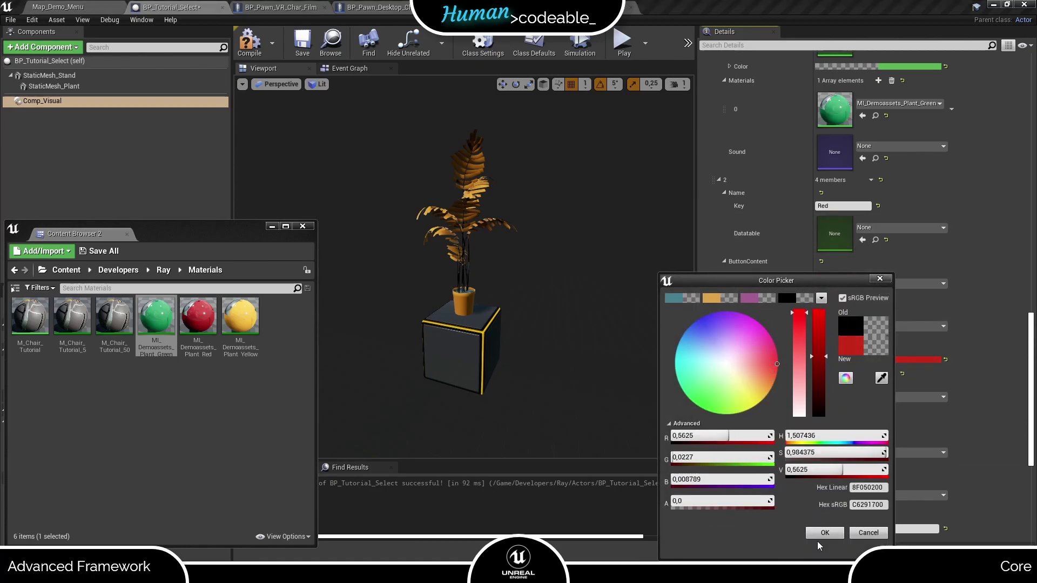
click(823, 534)
Add a material slot to the Red set using MI_Demoassets_Plant_Red.
click(878, 374)
click(198, 318)
click(862, 409)
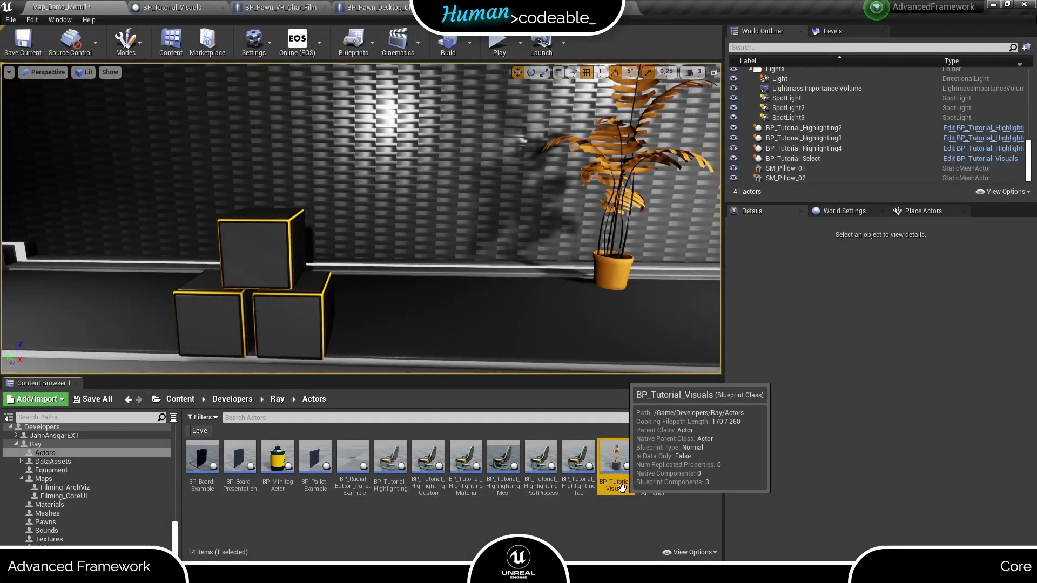
Place a BP_Tutorial_Visuals plant and cycle its material through green, orange and red.
drag(622, 489, 504, 247)
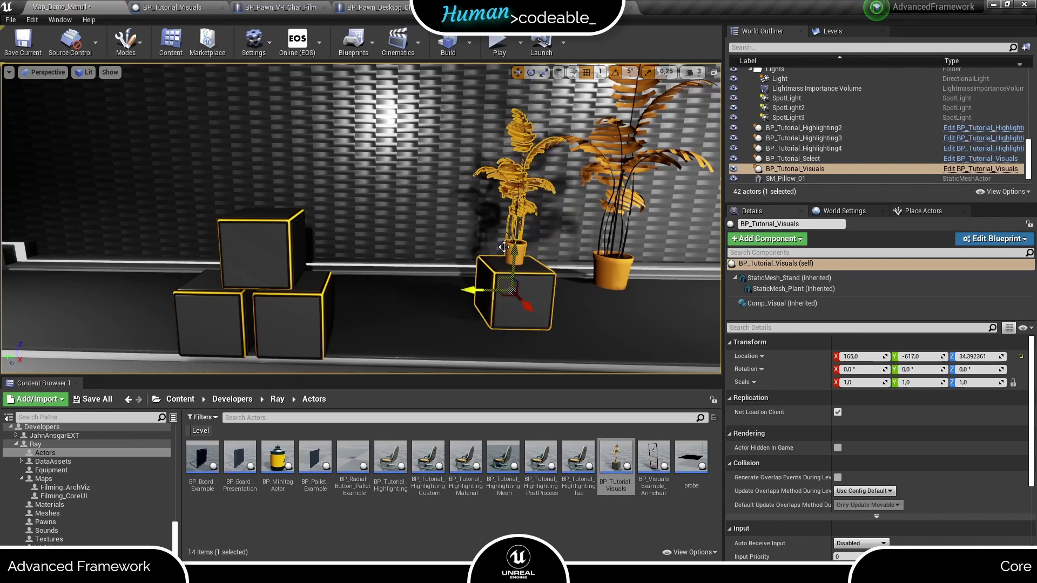
click(807, 303)
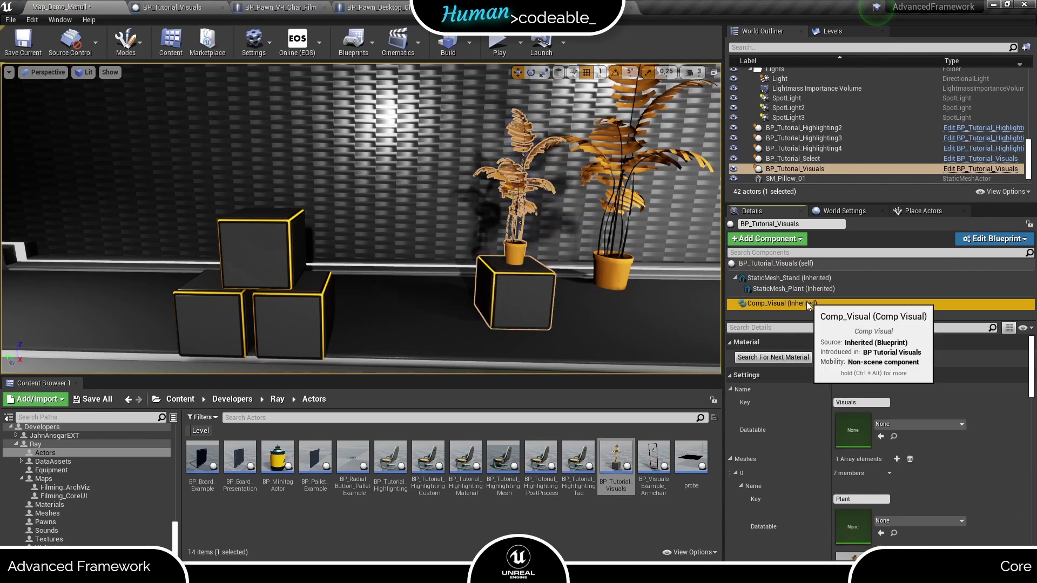
click(791, 358)
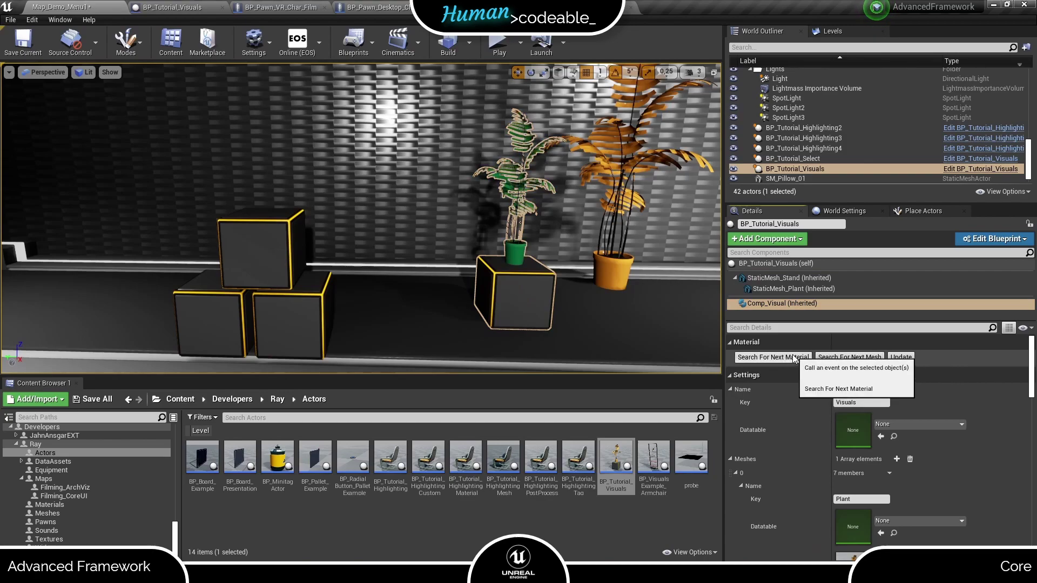
click(792, 358)
click(792, 359)
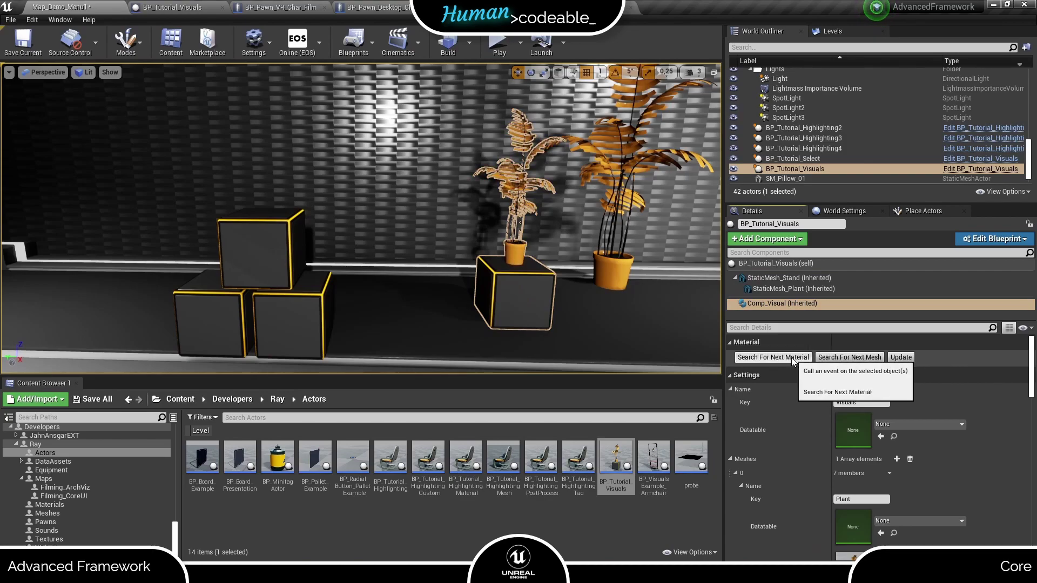
click(792, 359)
click(791, 358)
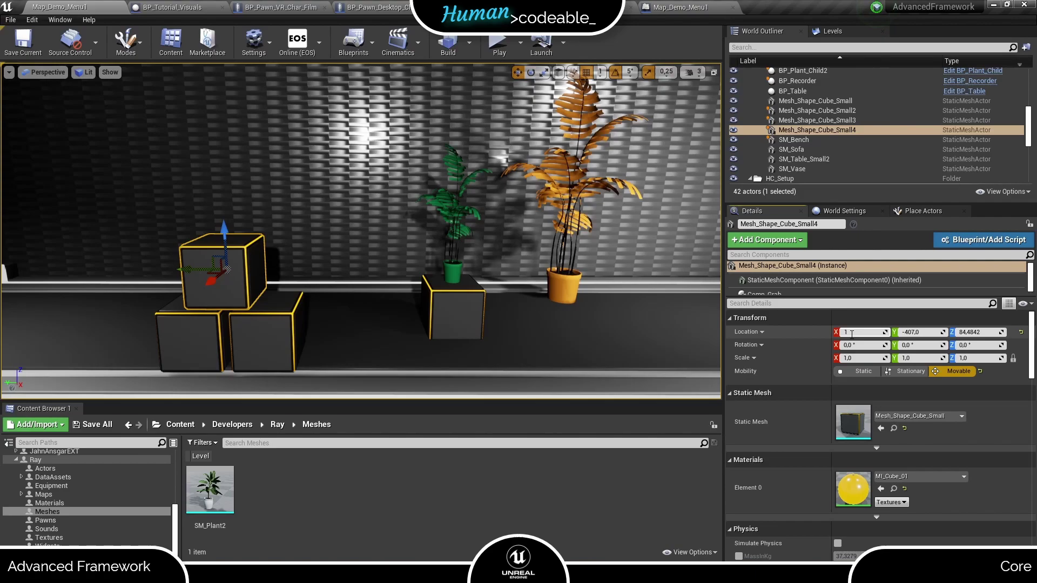
Move the small cube to X 165, Y -500 and lower it to about Z 34.
key(Tab)
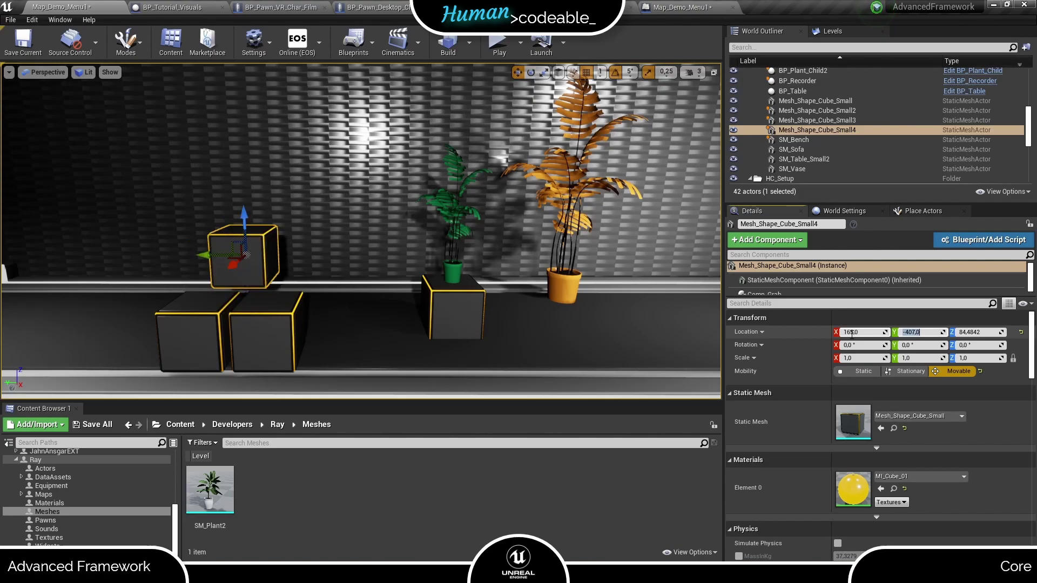
key(BackSpace)
text(-500)
key(Return)
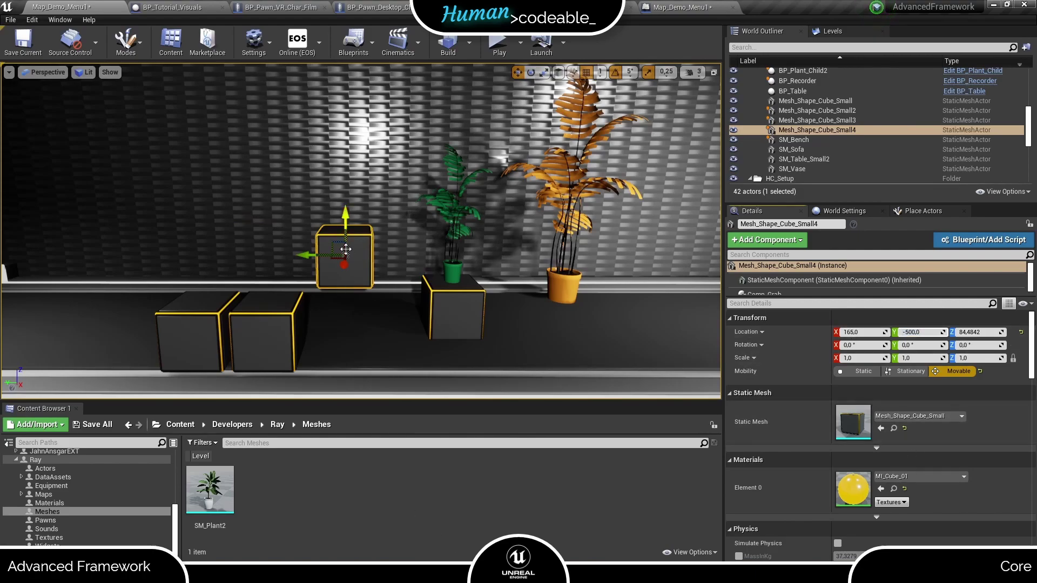
drag(352, 250, 352, 302)
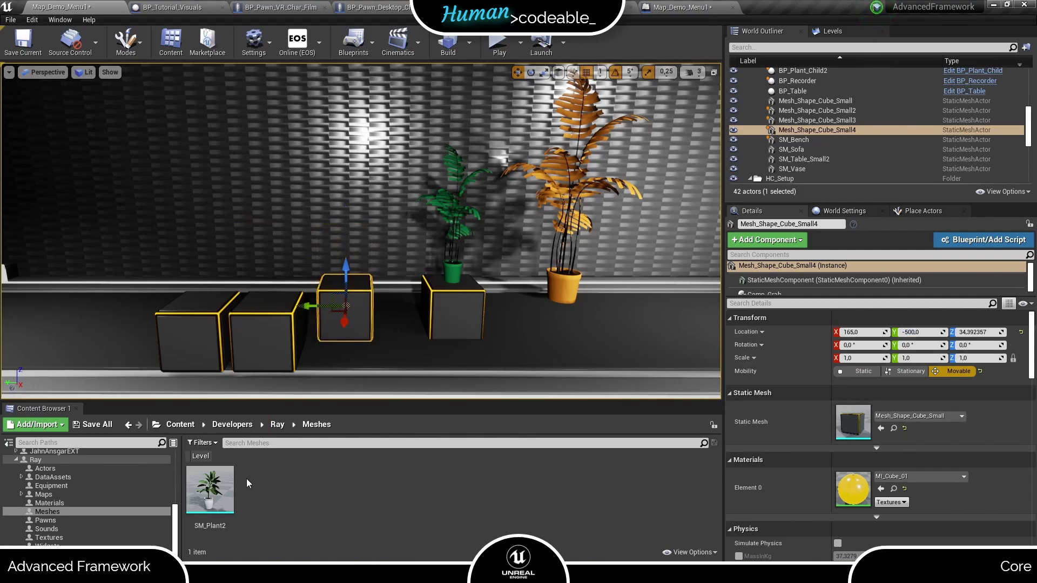
Place an SM_Plant2 plant onto the middle cube's surface.
click(209, 491)
drag(209, 490, 349, 281)
key(End)
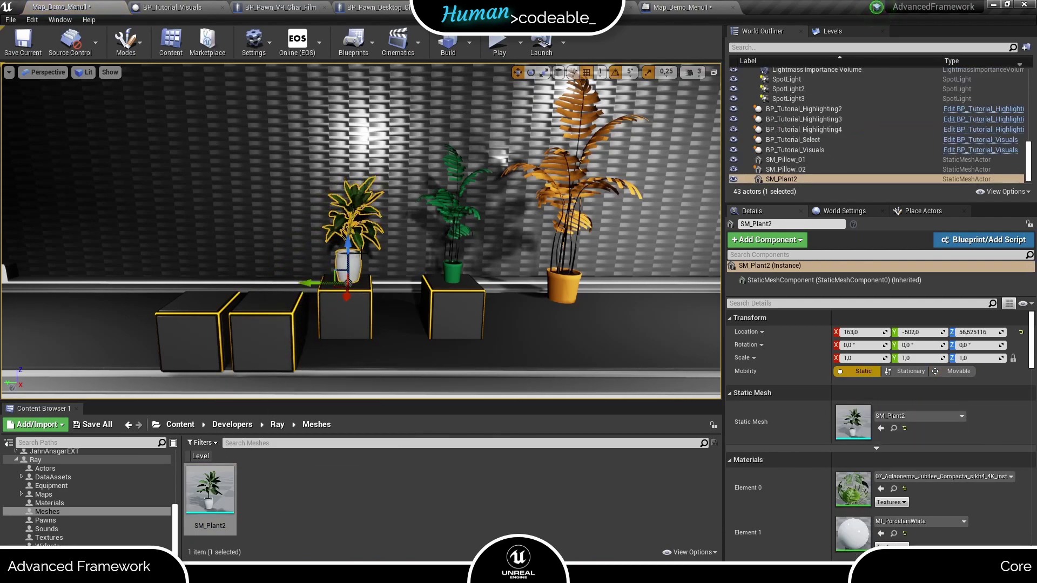
Inspect the stand's StaticMesh_Plant component, then select the new white-pot plant.
click(435, 313)
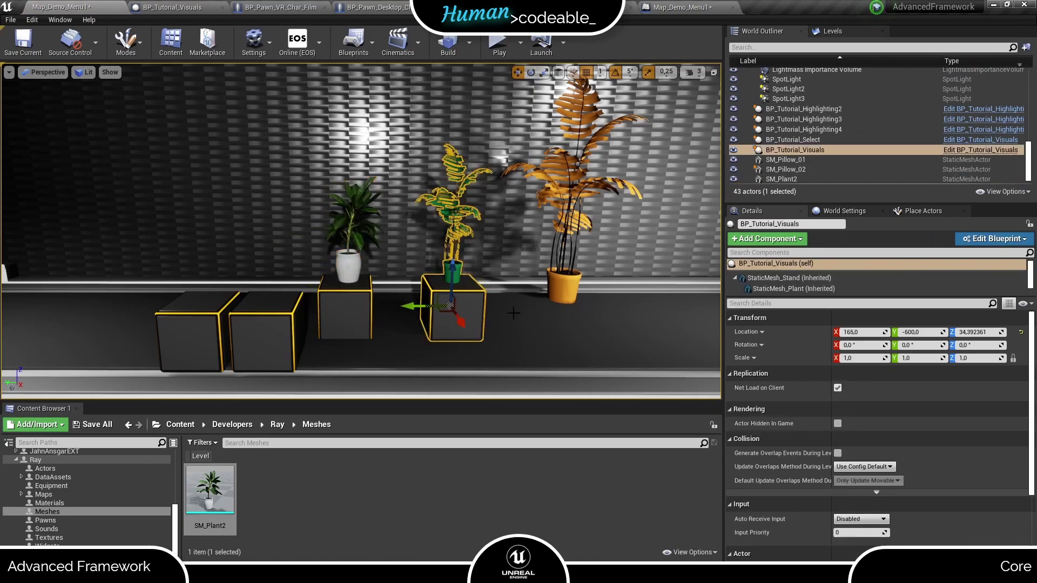
click(780, 288)
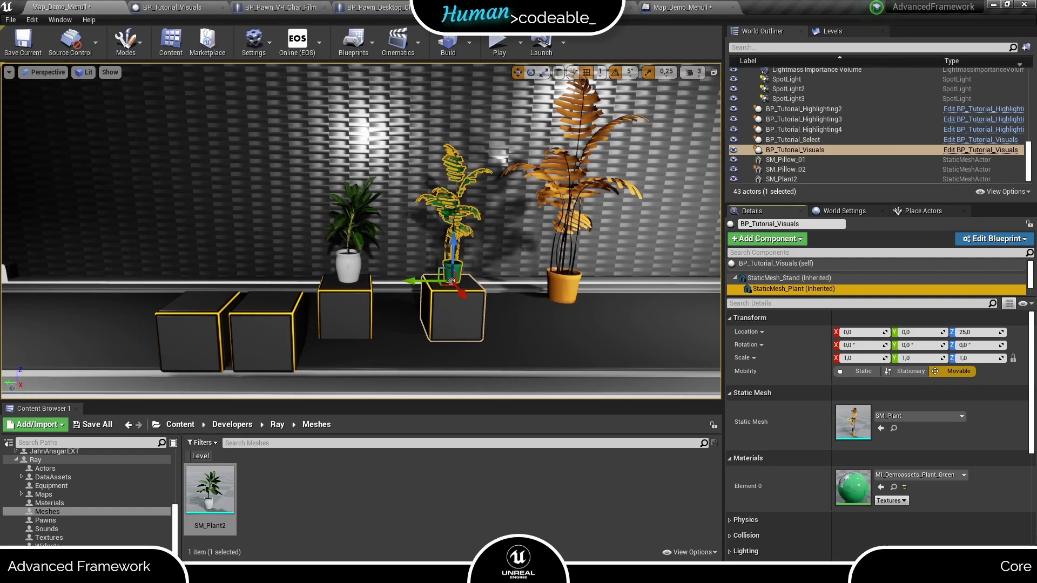
click(348, 265)
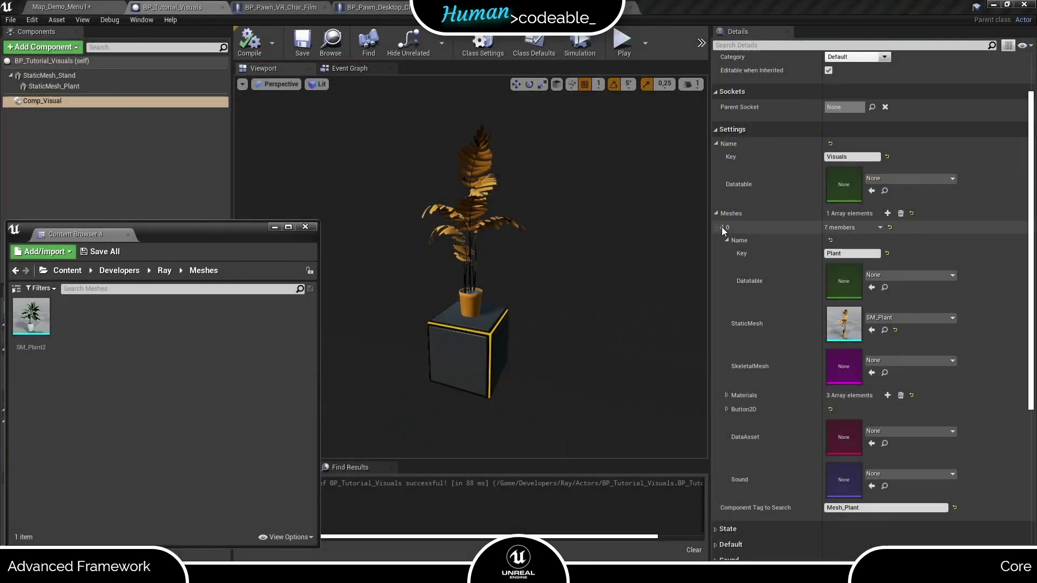
Add a second Meshes entry to Comp_Visual keyed Other Plant.
click(721, 227)
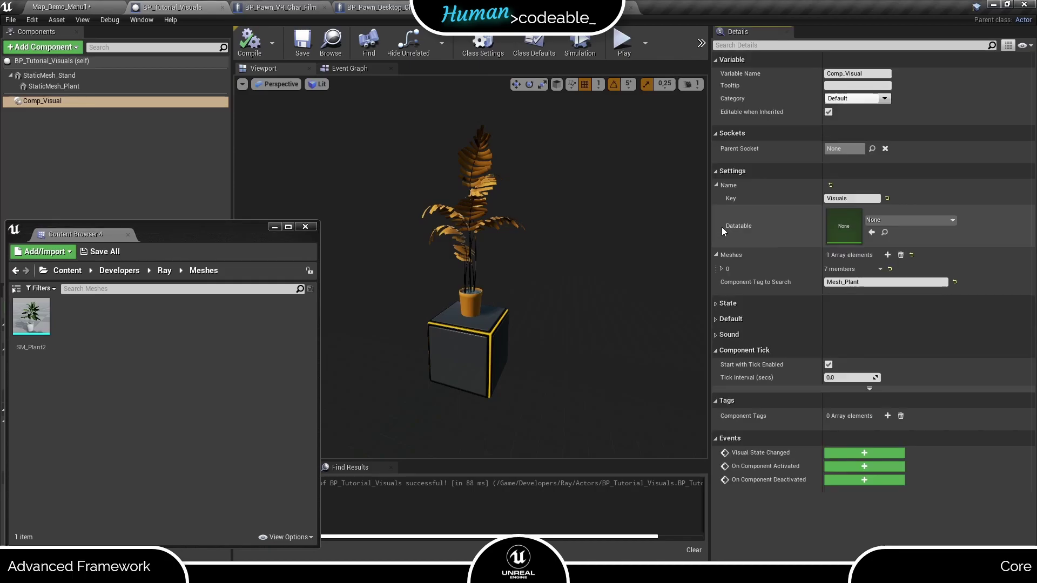
click(886, 255)
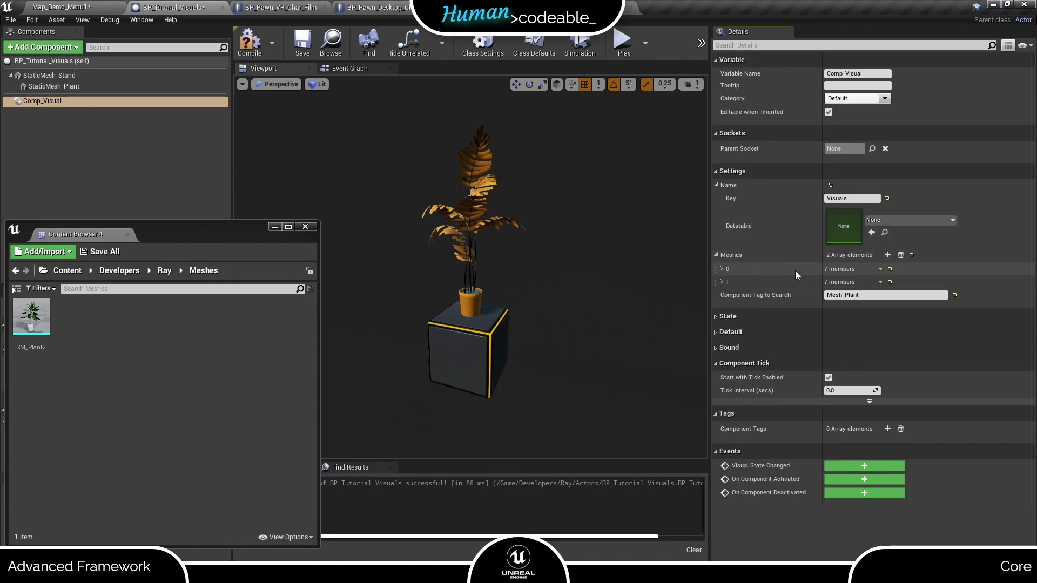
click(721, 282)
click(851, 309)
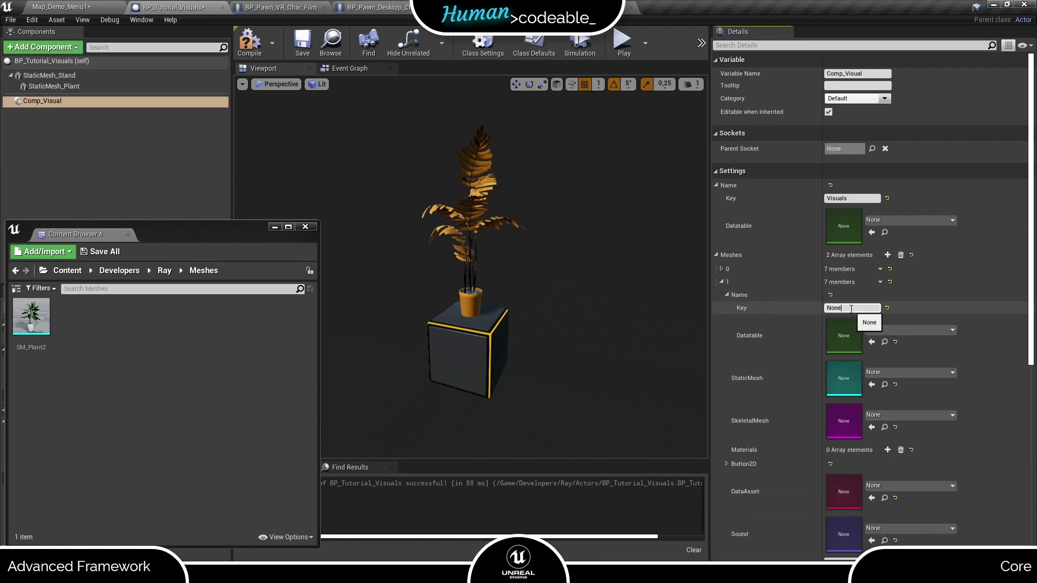
text(Other Plant)
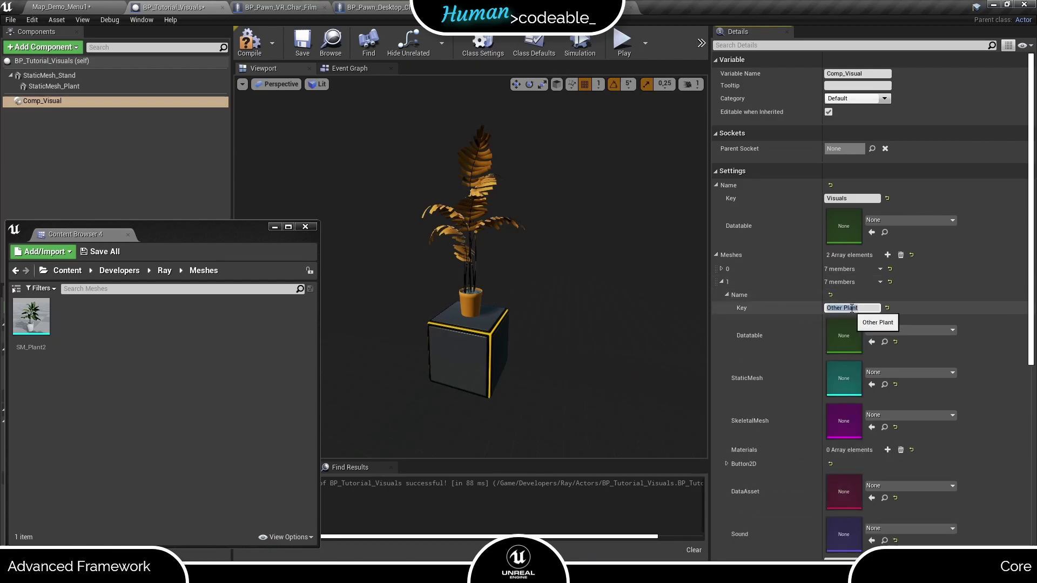
Set Other Plant's StaticMesh to SM_Plant2 and its Button2D MainTexture to plant2.
click(32, 317)
click(871, 384)
scroll(810, 399, down, 2)
click(726, 394)
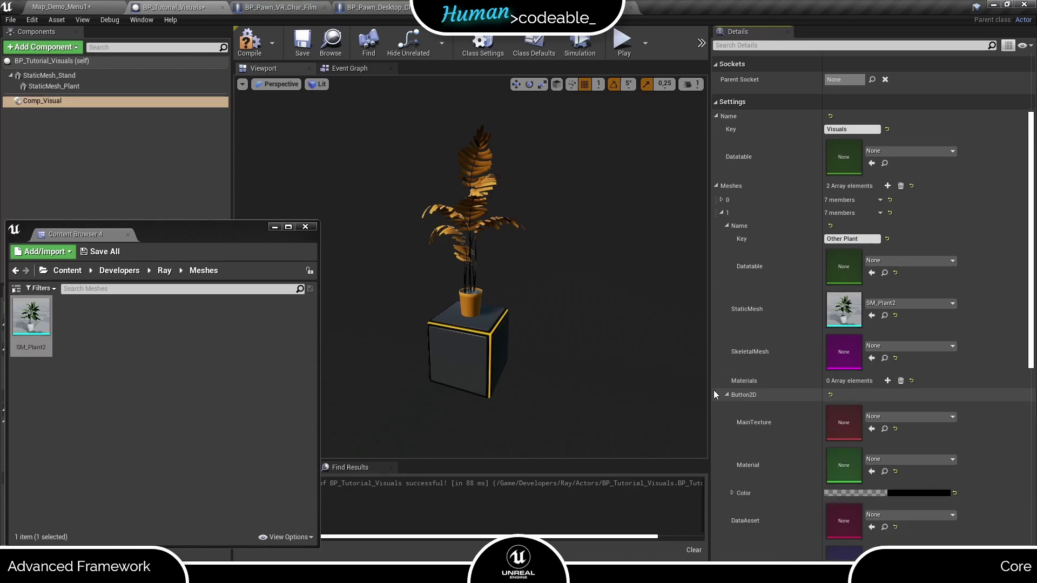
click(305, 227)
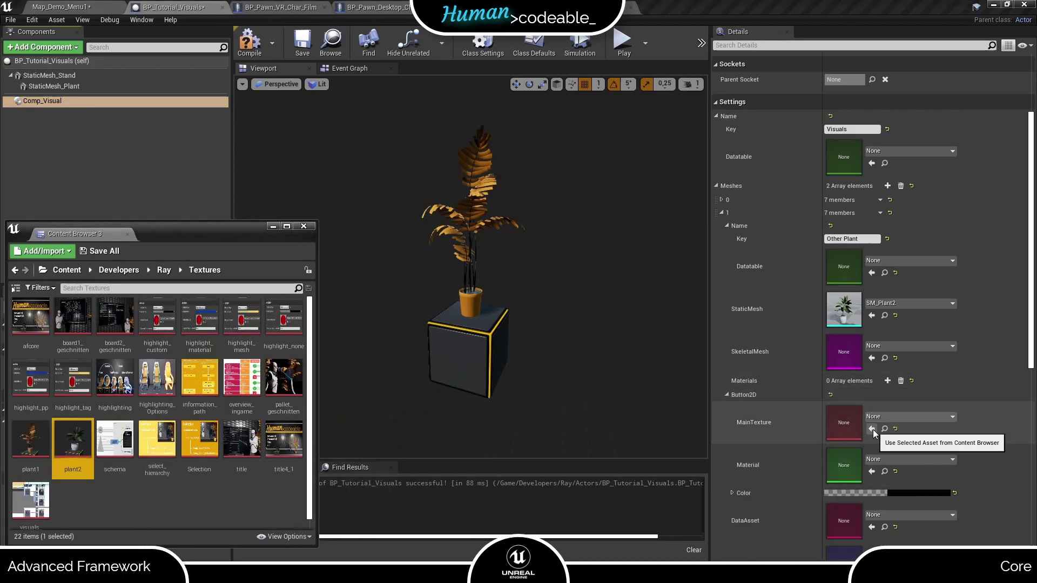
click(872, 428)
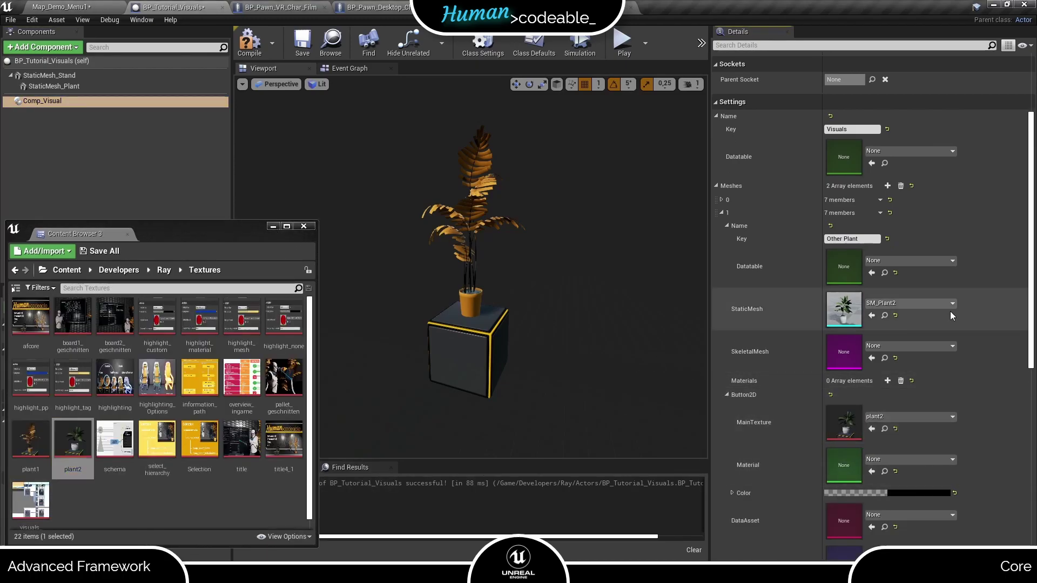
scroll(951, 311, down, 3)
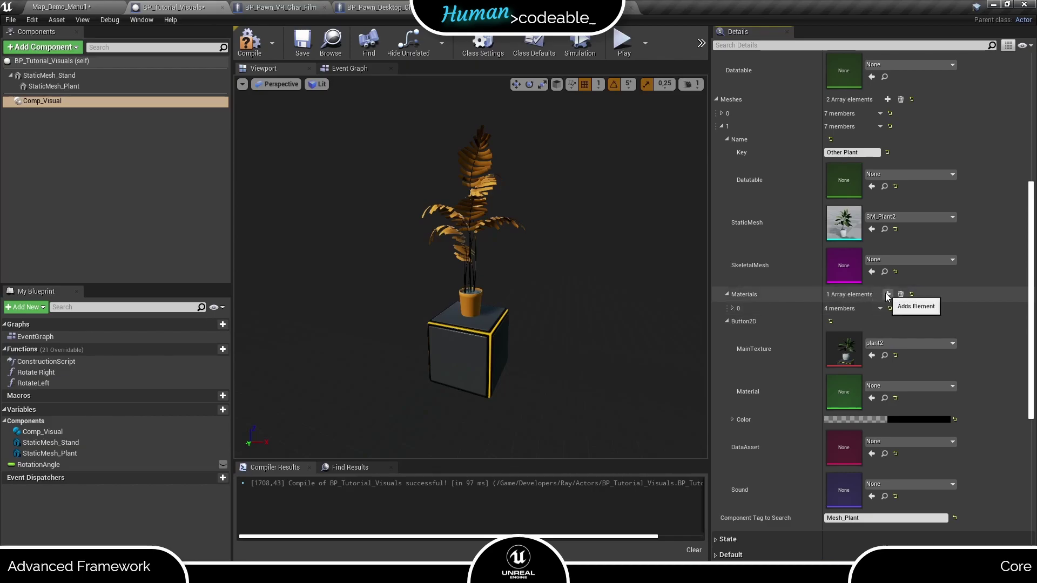
Add a second material set to Other Plant and key set 0 White with a white button colour.
click(887, 294)
click(733, 308)
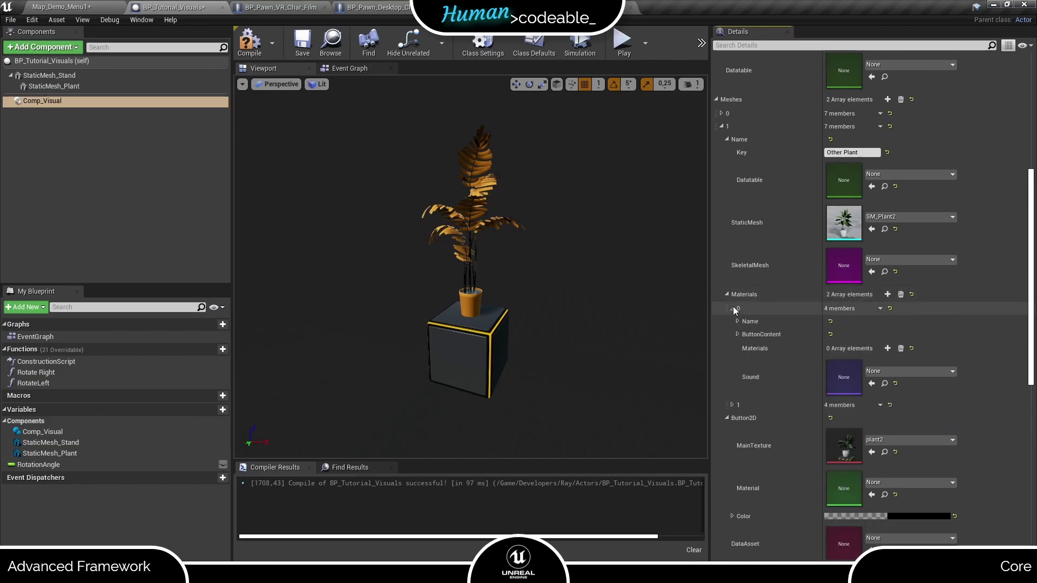
click(735, 321)
click(856, 335)
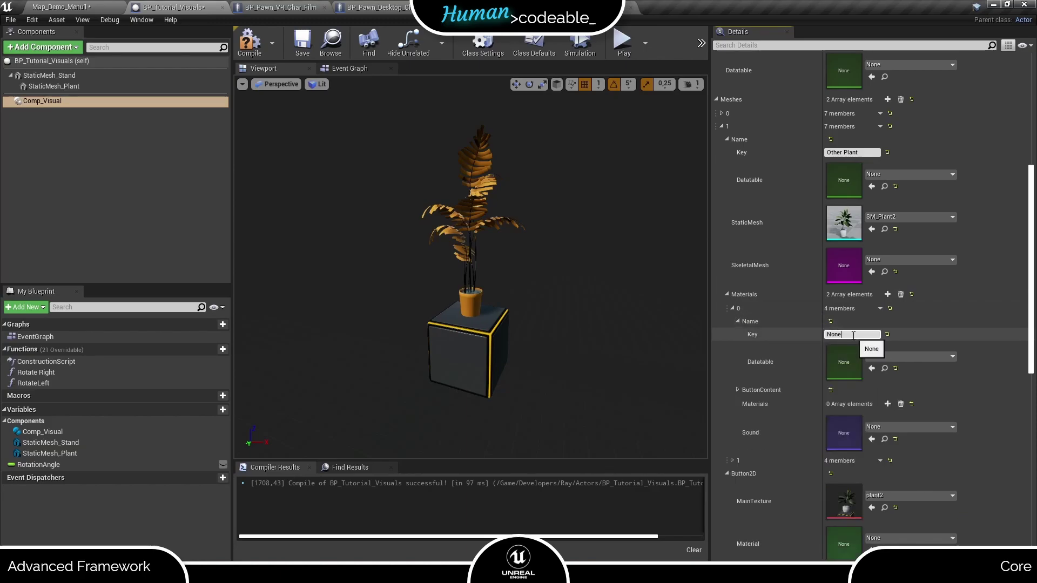
text(White)
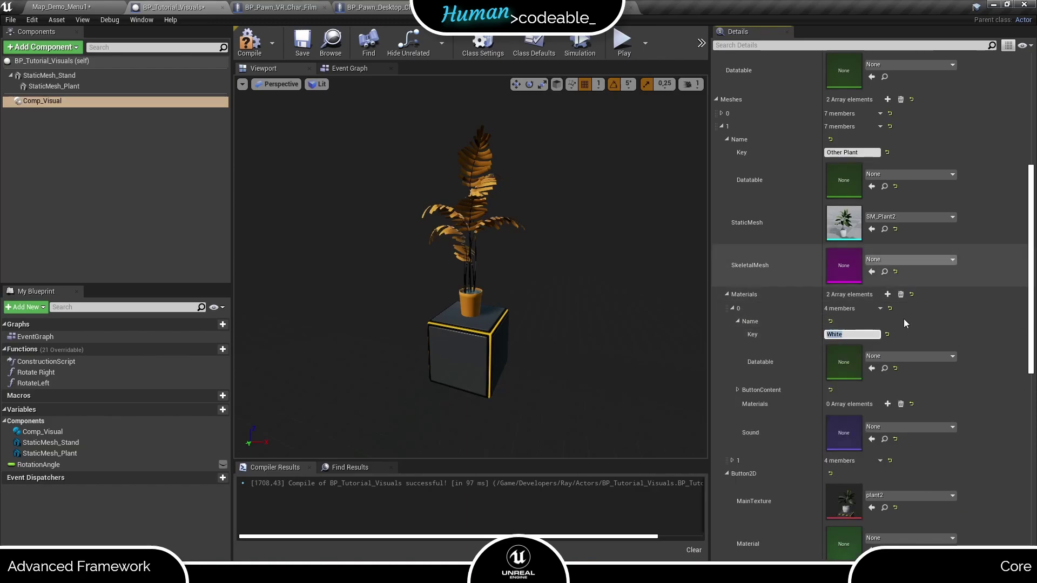
click(738, 389)
click(898, 488)
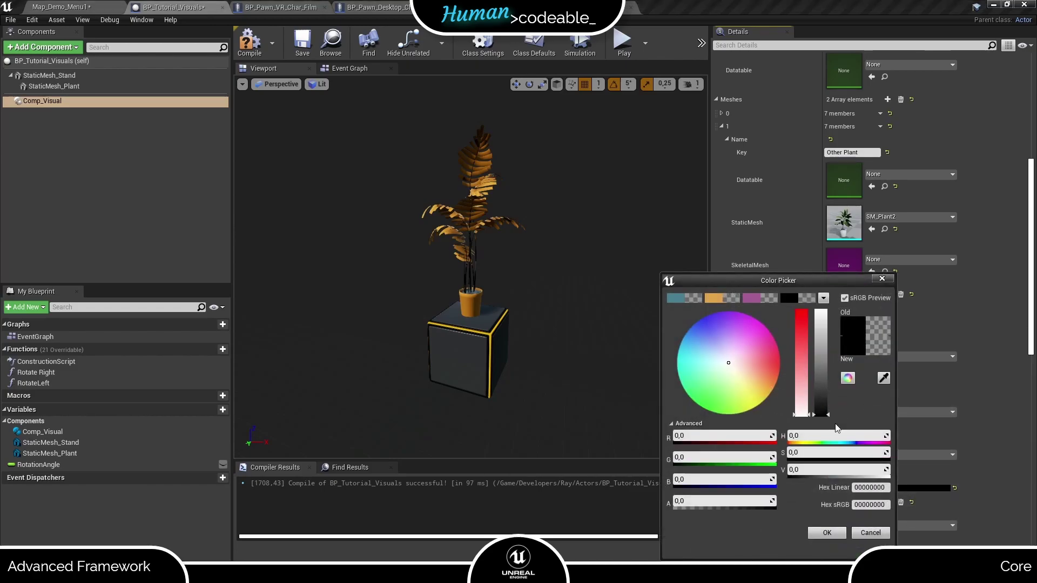
drag(826, 415, 821, 312)
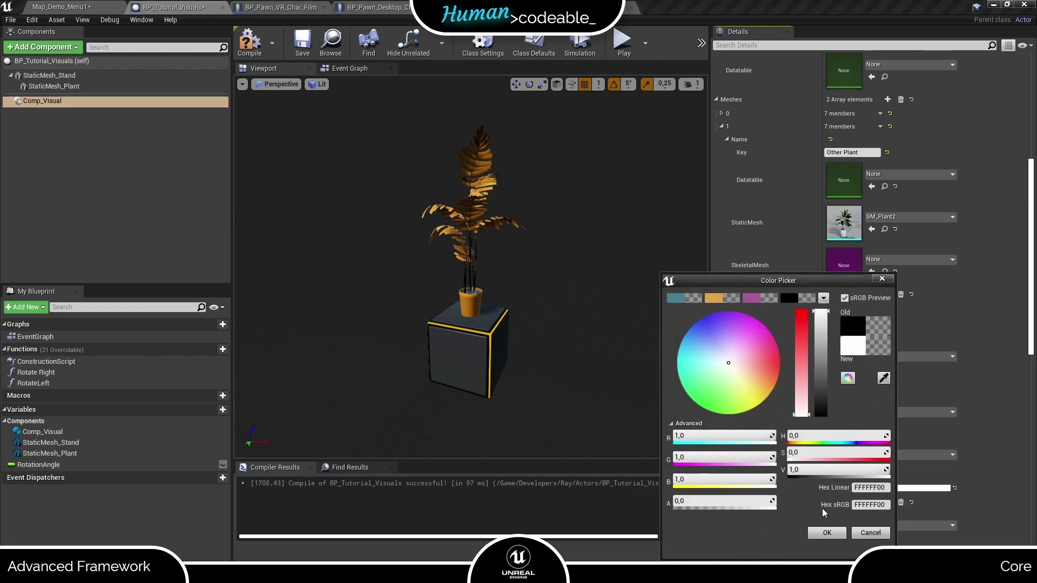
click(826, 533)
scroll(887, 435, down, 4)
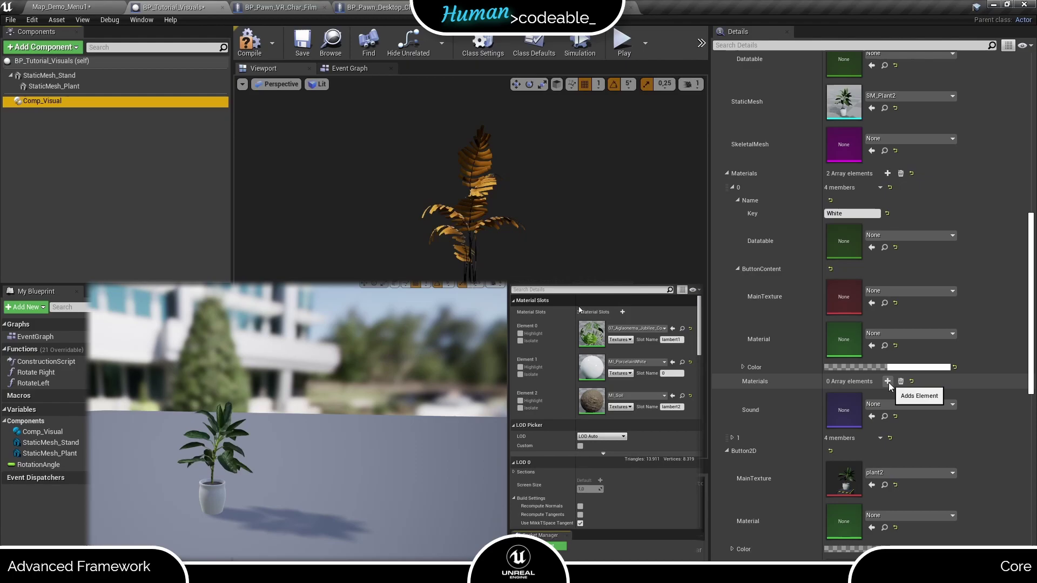
Add three empty material slots to the White set.
click(887, 382)
click(888, 381)
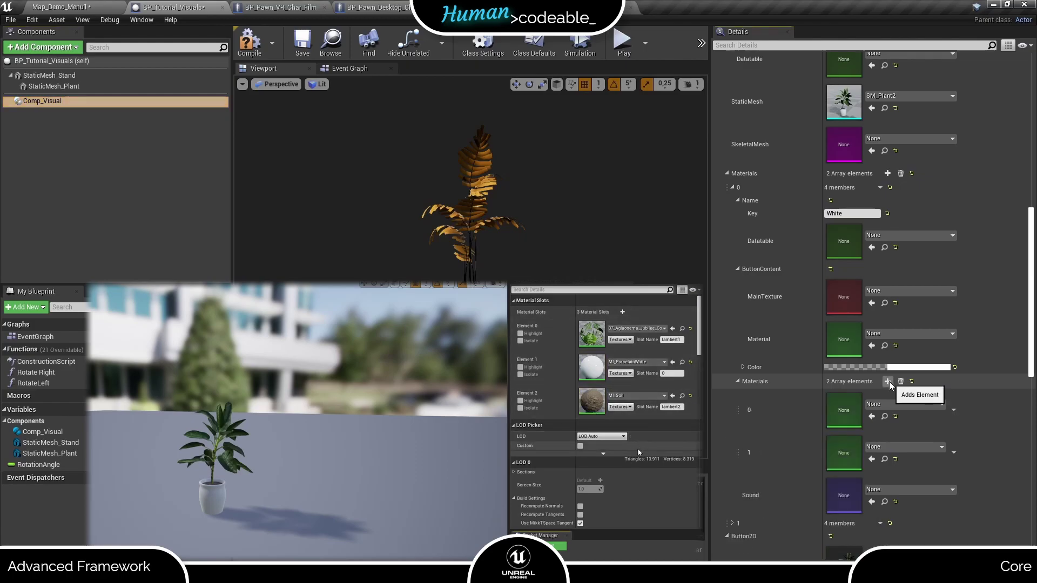
click(888, 381)
scroll(891, 382, down, 2)
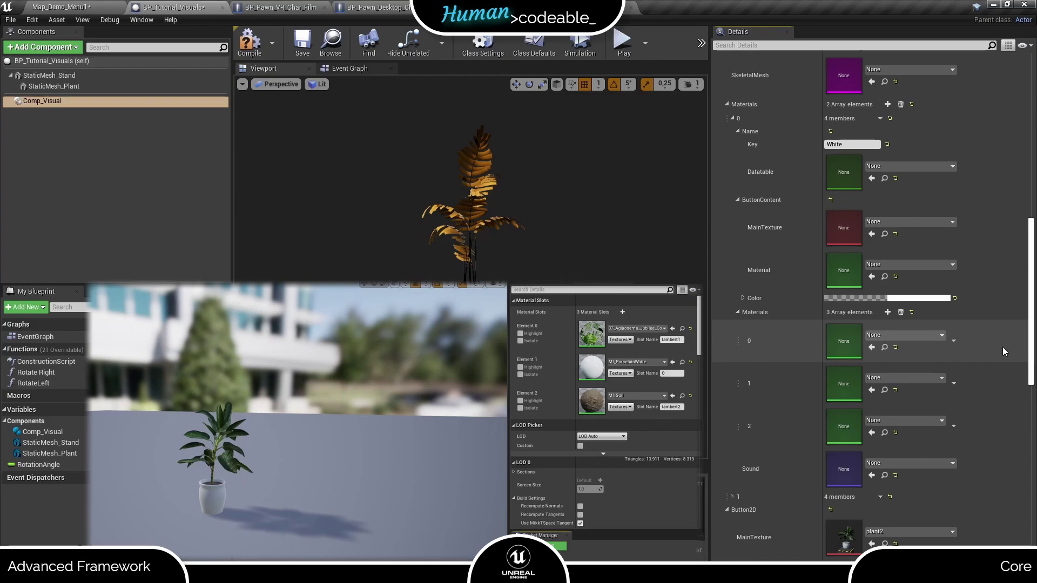
Assign 07_Aglaonema, MI_PorcelainWhite and MI_Soil to material slots 0, 1 and 2.
click(927, 336)
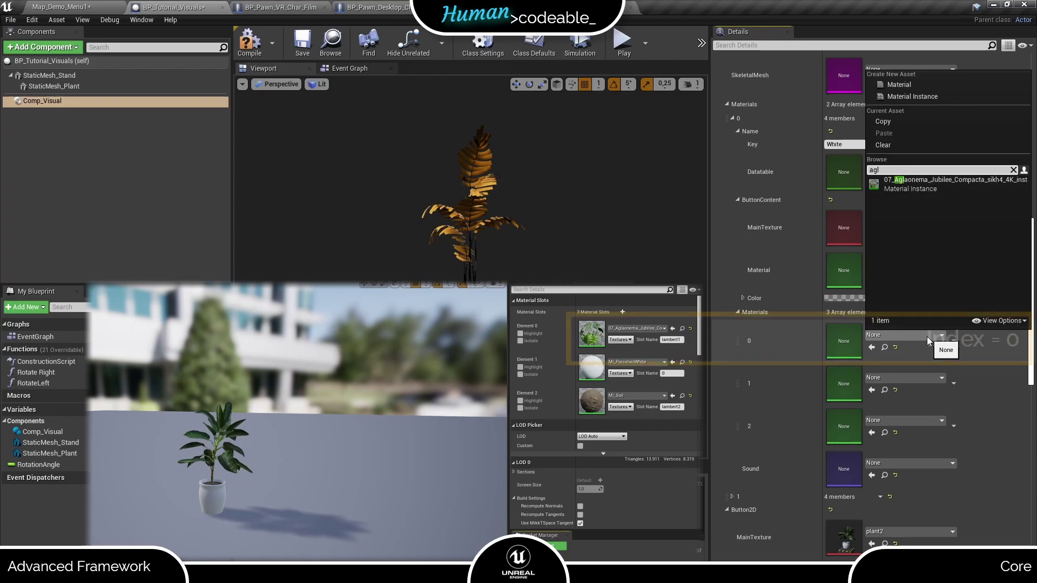
click(925, 181)
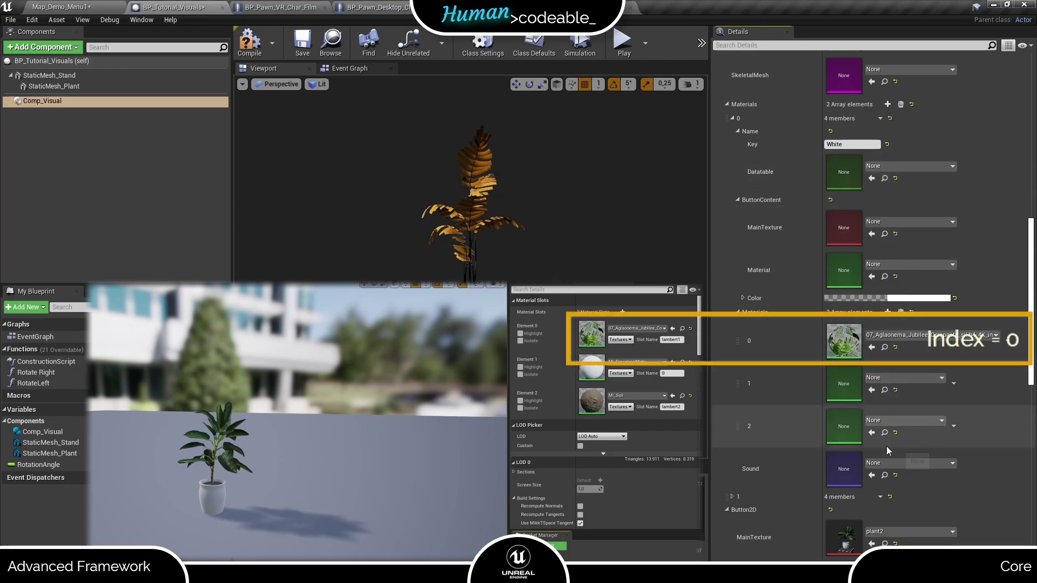
click(889, 378)
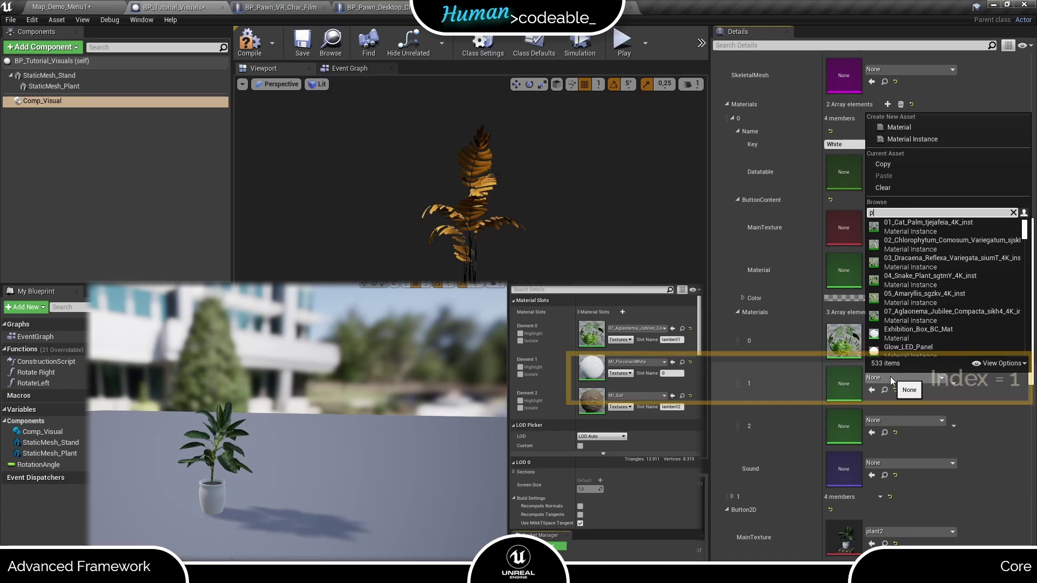
text(porce)
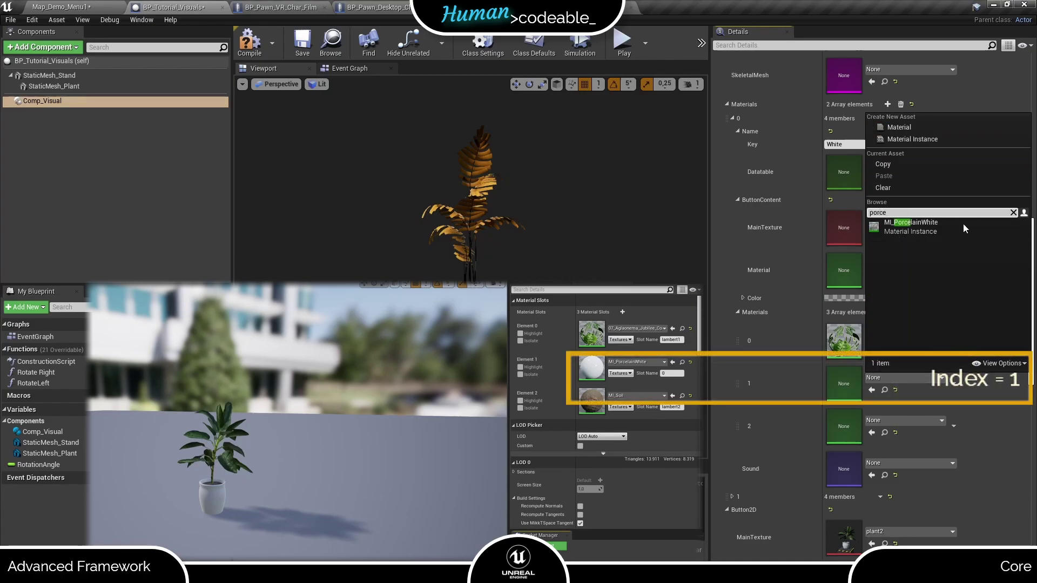
click(950, 230)
click(915, 426)
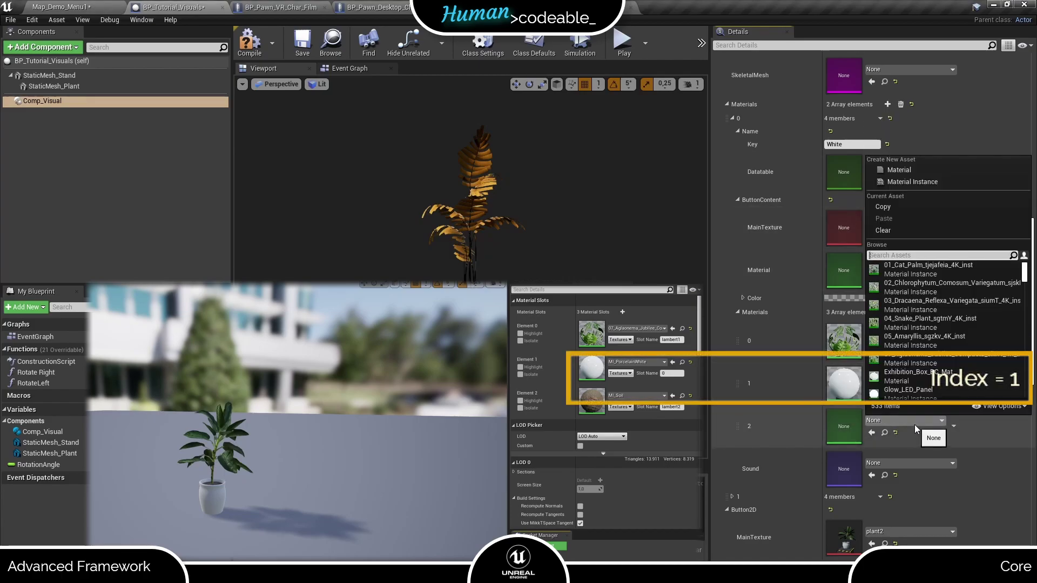
text(soi)
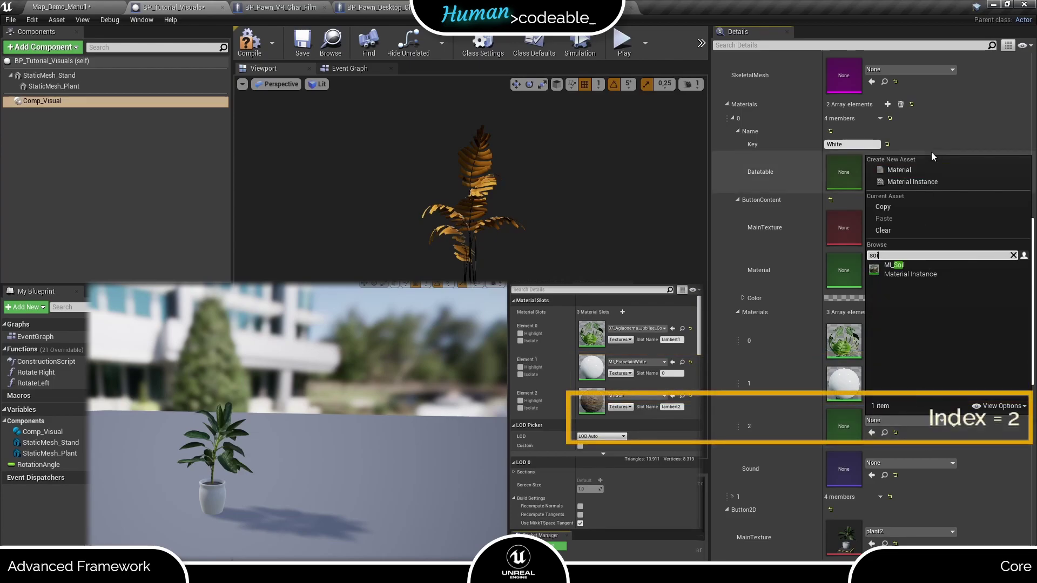
click(917, 267)
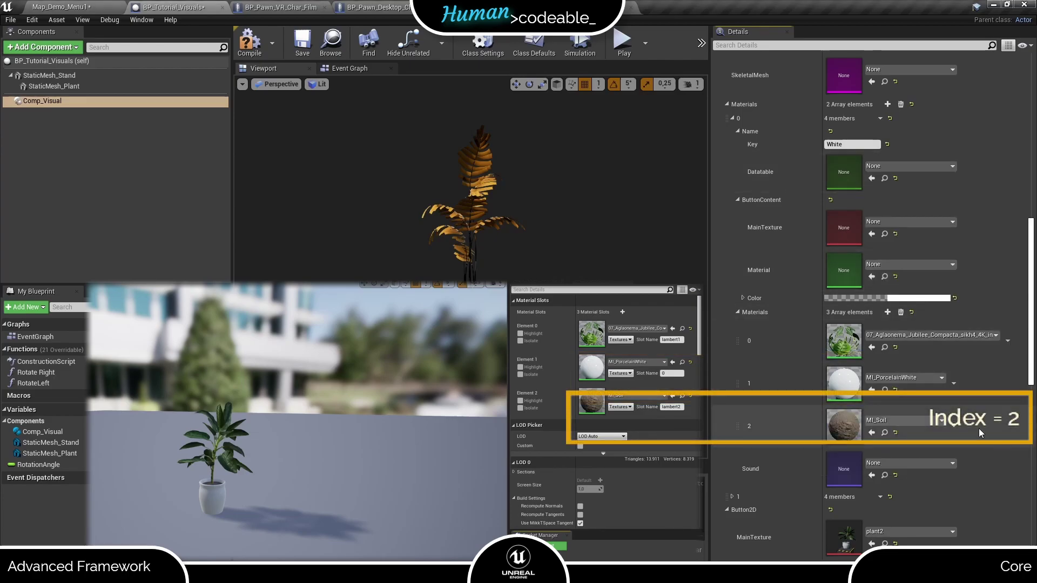
scroll(978, 428, down, 2)
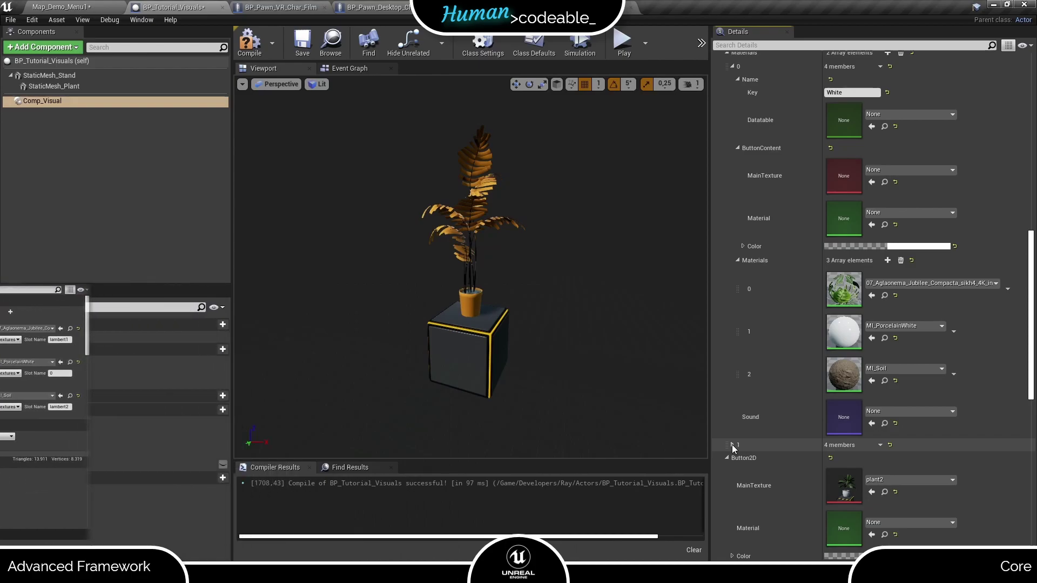
Expand visual entry 1 and its Name and ButtonContent settings for the Black set.
click(732, 445)
scroll(912, 413, down, 2)
scroll(912, 410, down, 3)
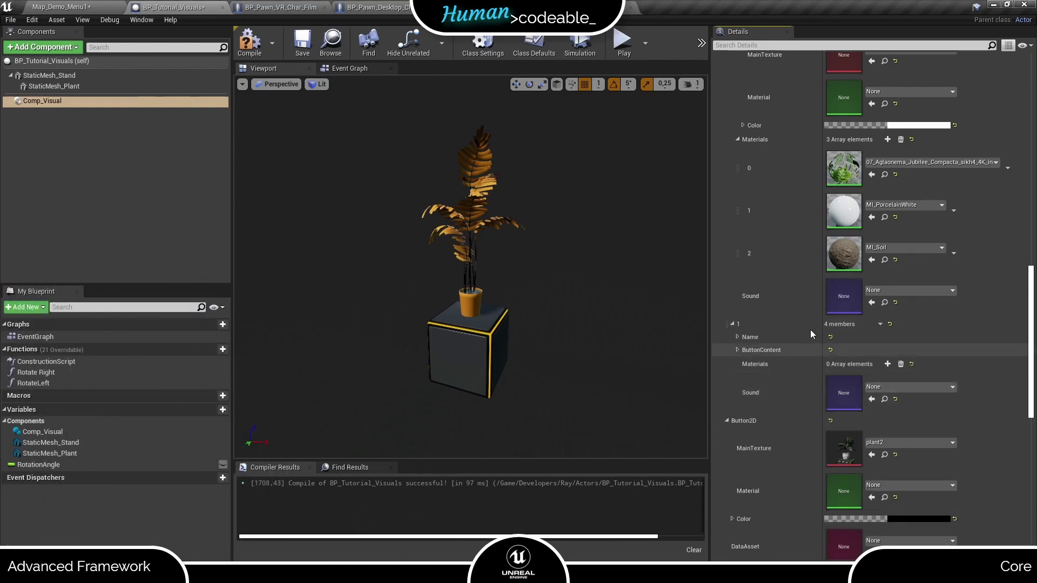
click(738, 337)
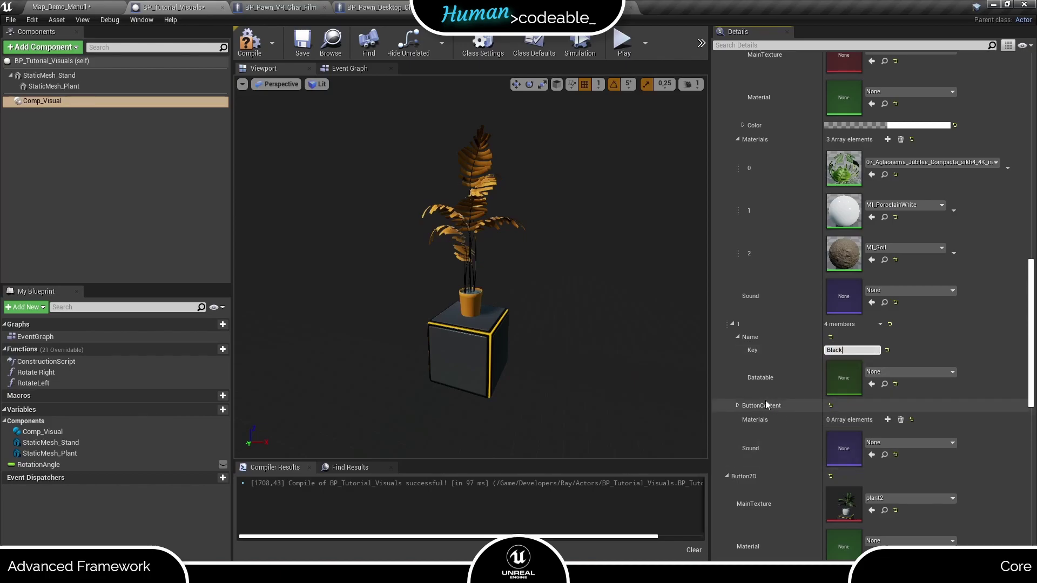
click(737, 405)
scroll(834, 417, down, 3)
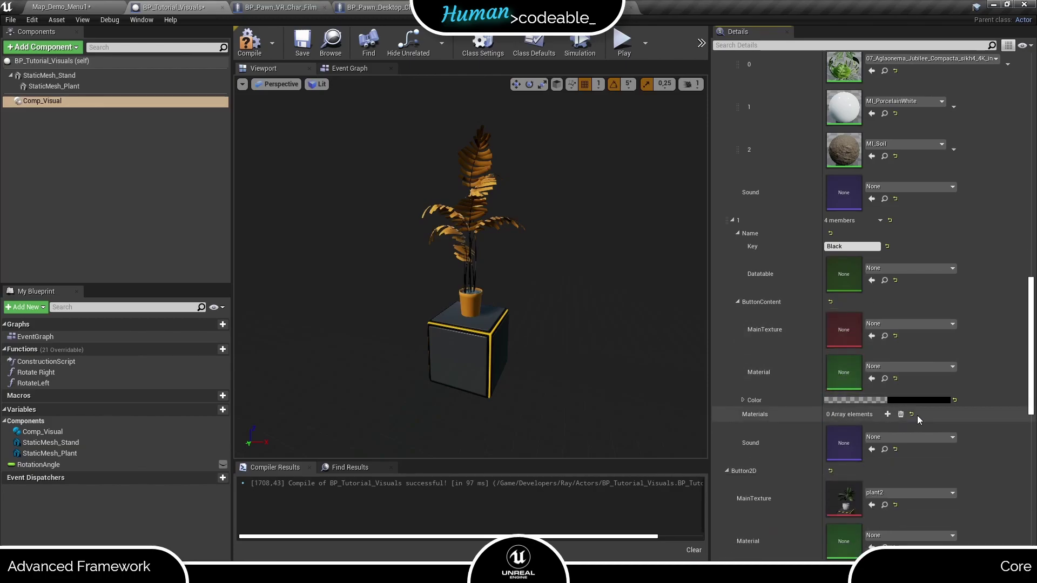
Add three empty material slots to the Black entry.
click(887, 414)
click(887, 414)
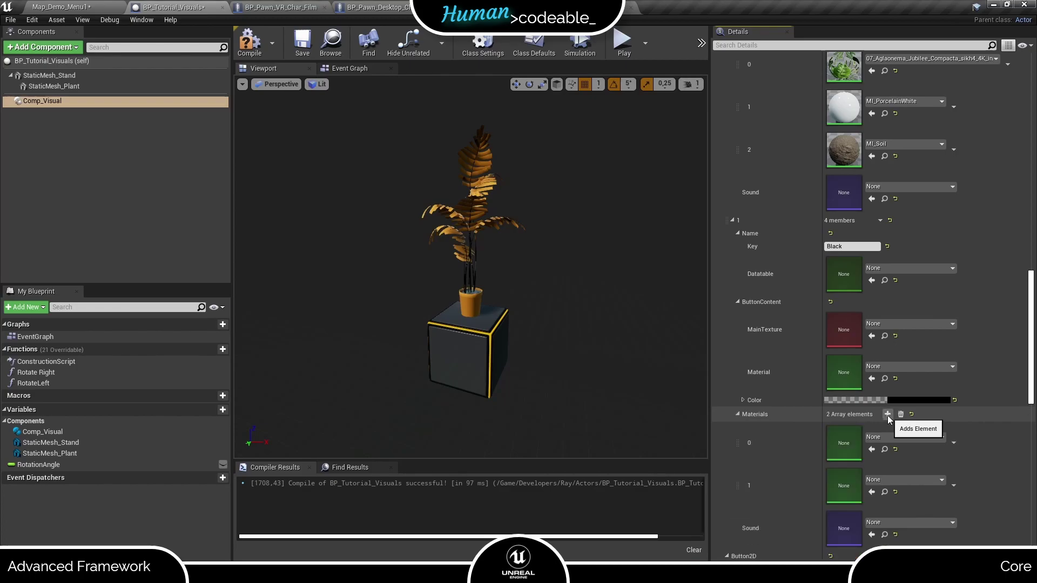
click(887, 414)
scroll(996, 389, down, 2)
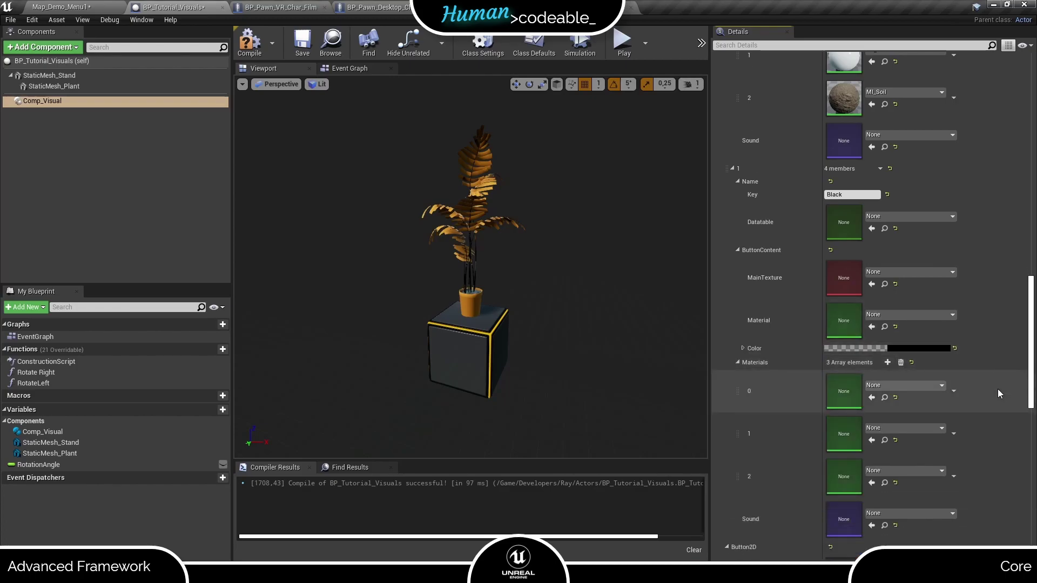
Assign 07_Aglaonema to slot 0, MI_Soil to slot 2 and MI_SteelDark to slot 1.
click(926, 387)
text(agla)
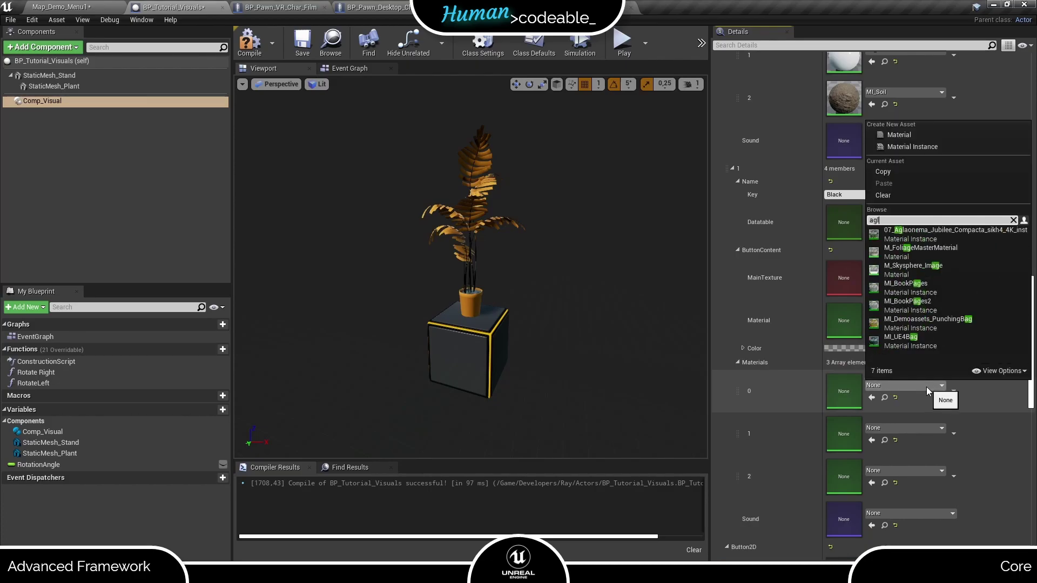
click(900, 240)
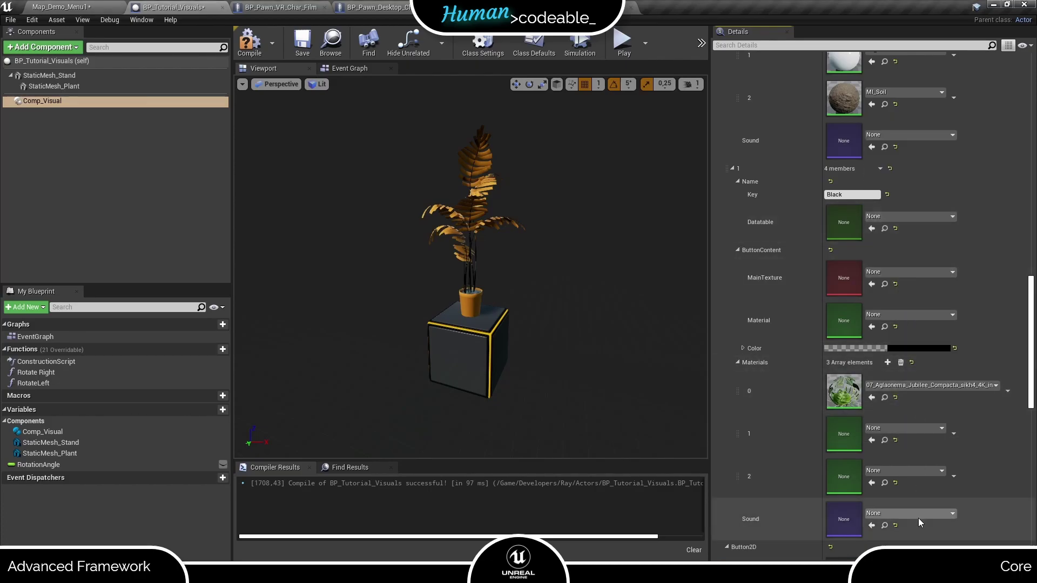
click(896, 471)
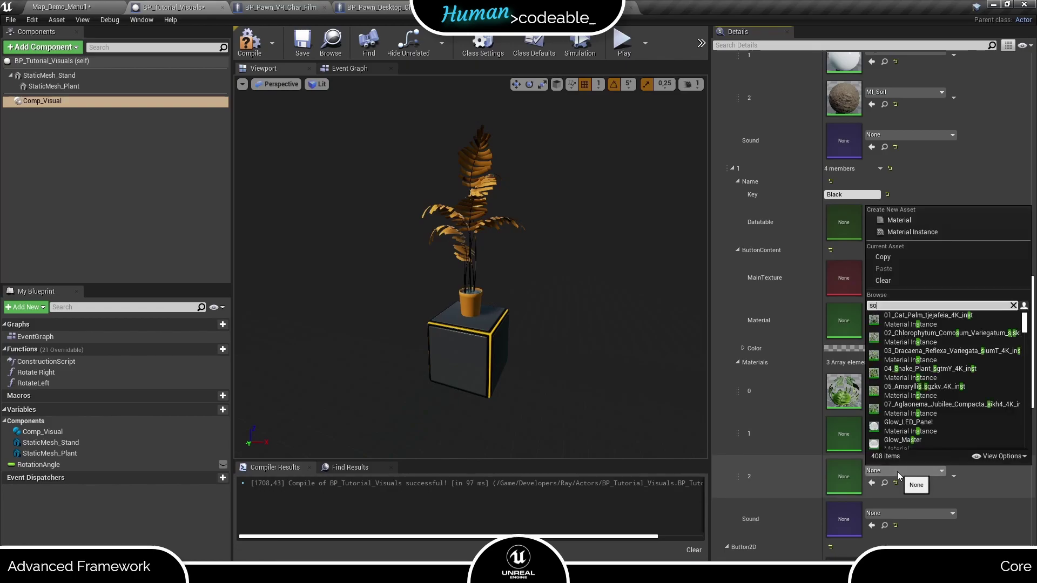
text(so)
click(918, 320)
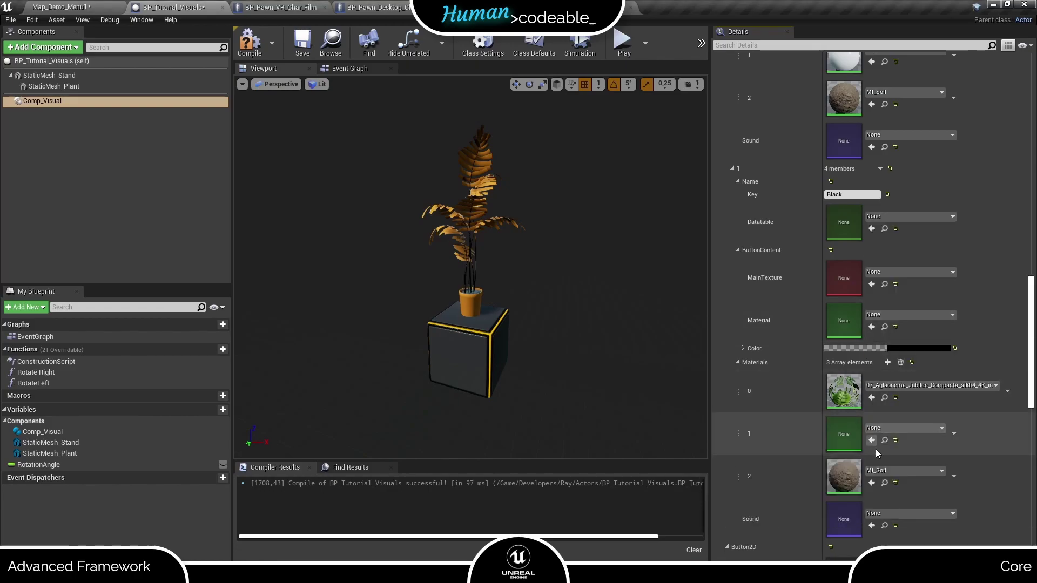
click(883, 428)
text(steel)
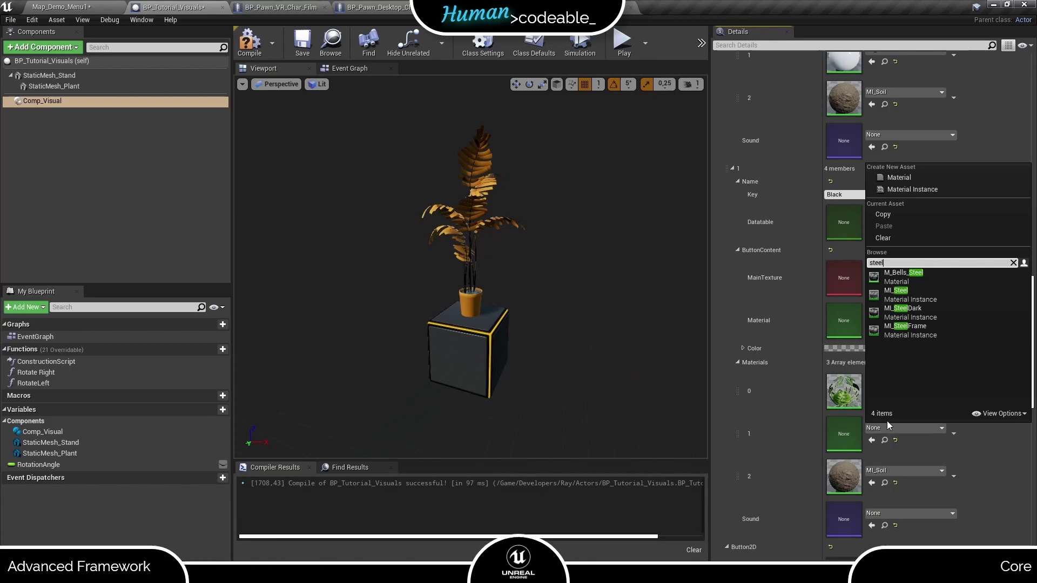
click(907, 313)
scroll(954, 356, down, 5)
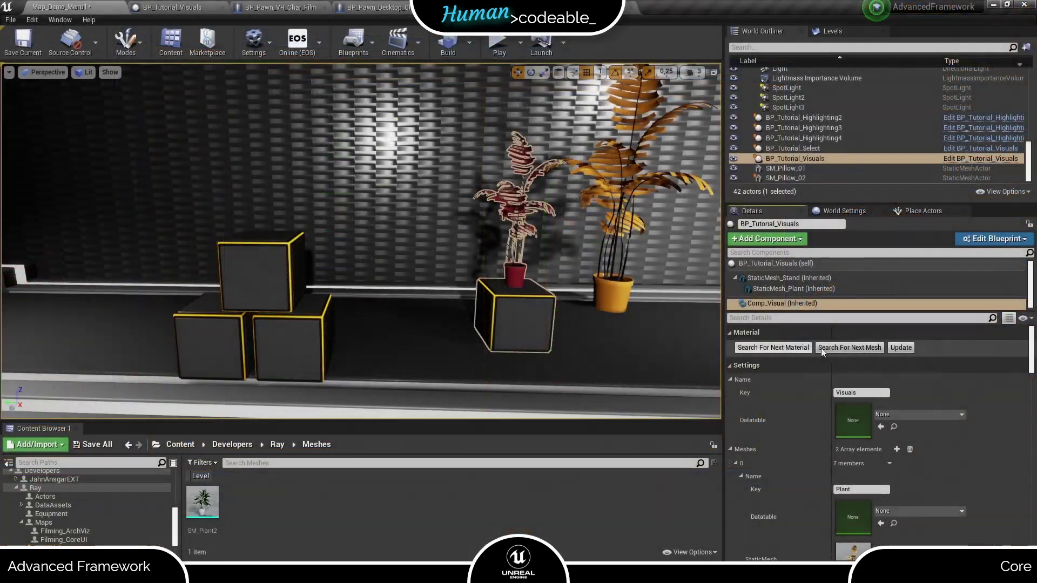
Alternate Search For Next Mesh and Search For Next Material, ending on Other Plant in White.
click(851, 348)
click(781, 349)
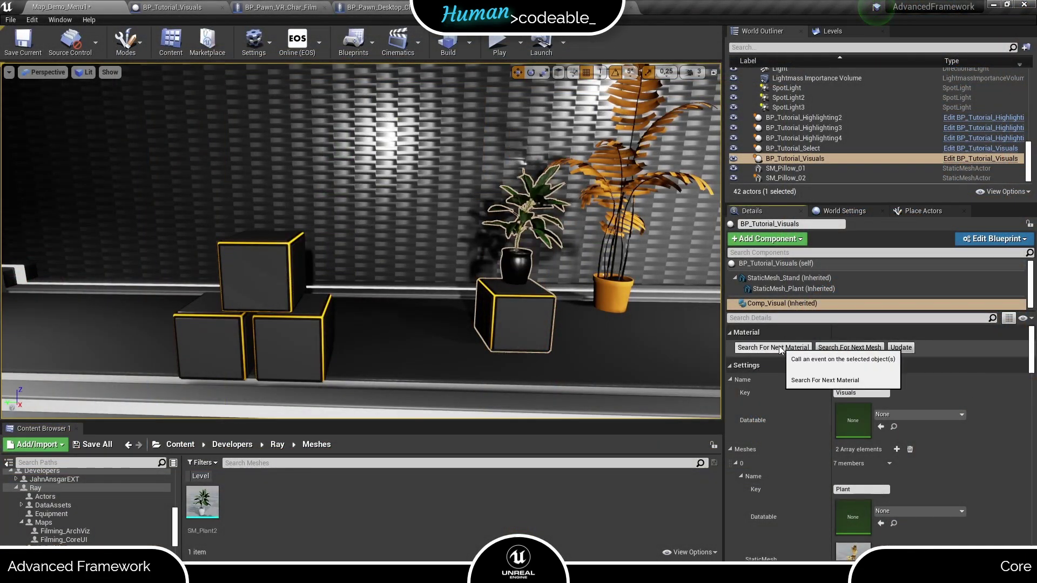
click(779, 349)
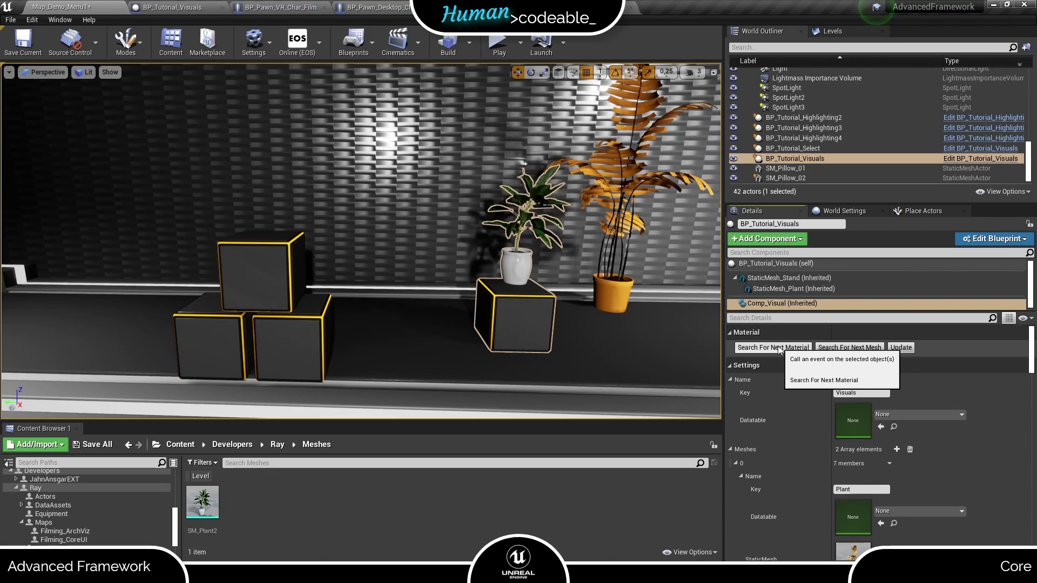
click(843, 348)
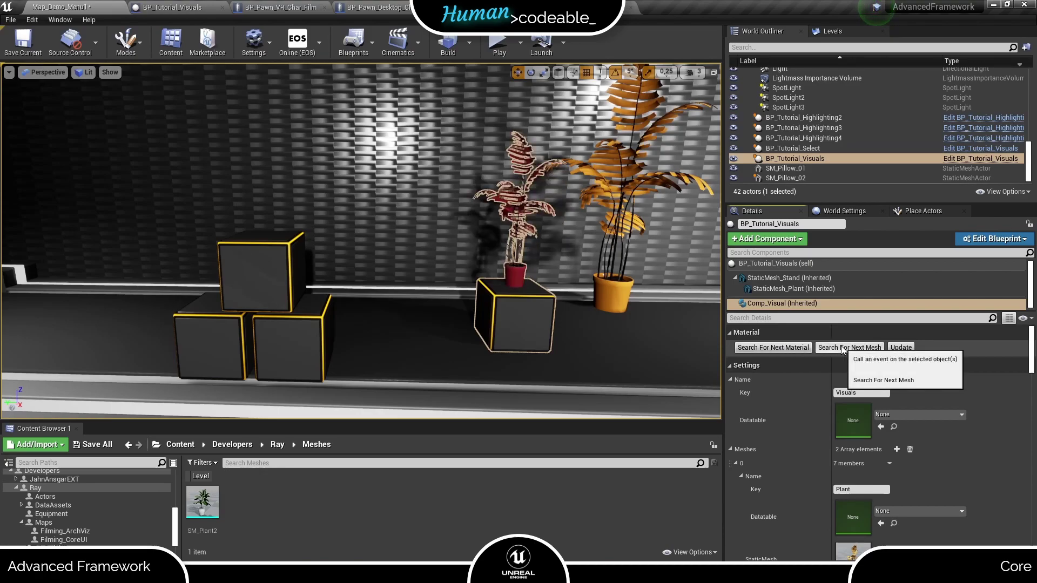
click(786, 349)
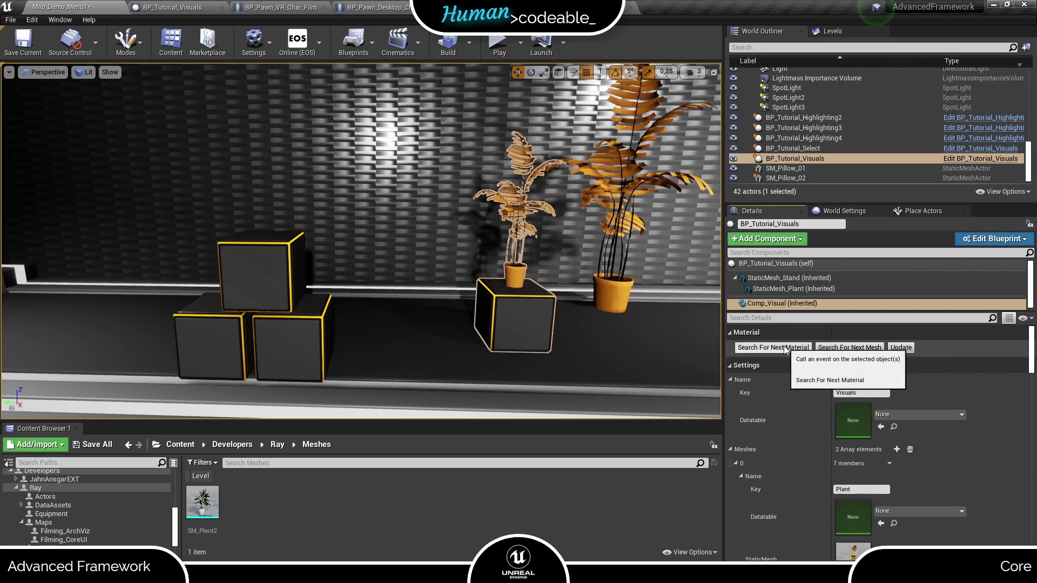
click(786, 348)
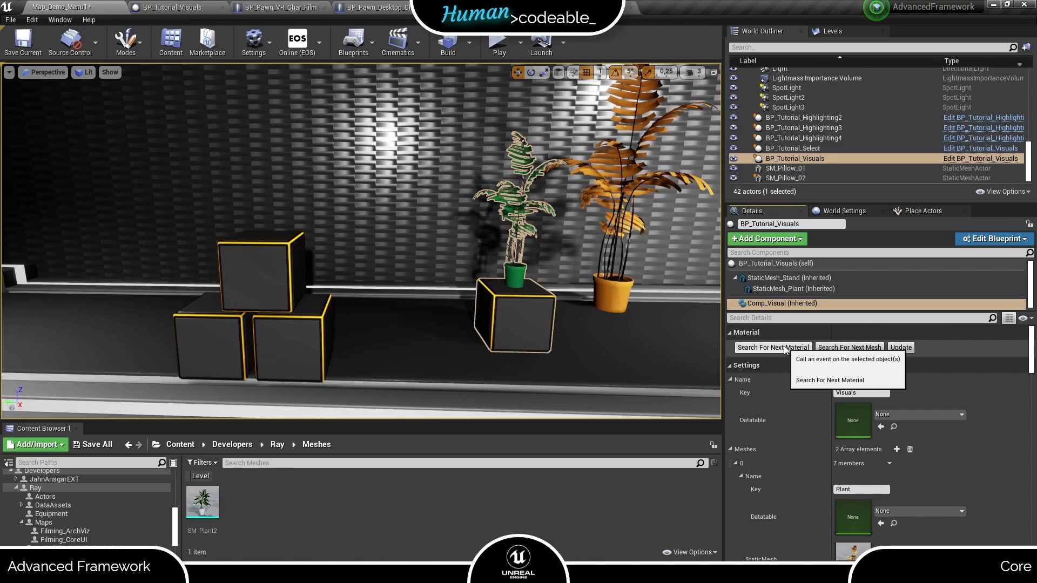
click(842, 349)
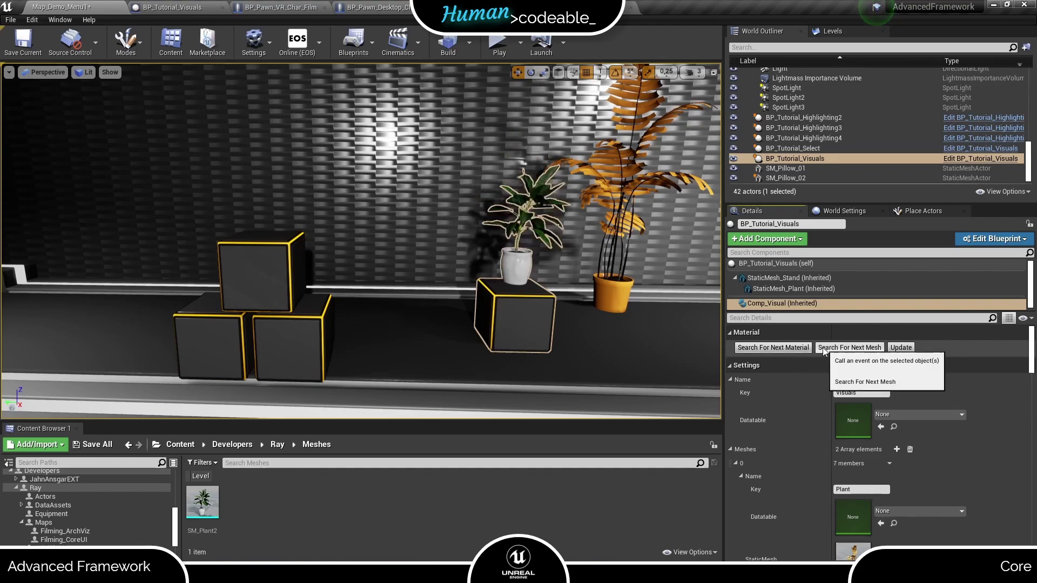